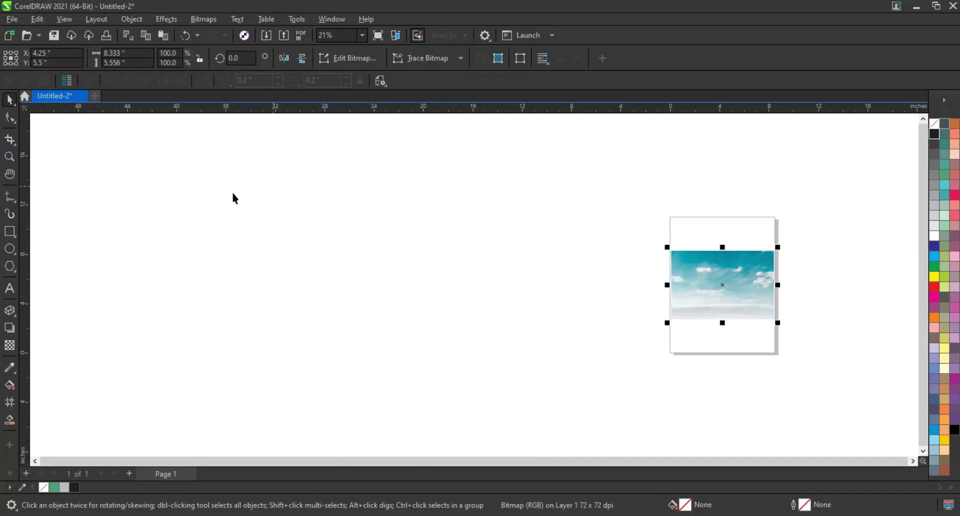
Zoom in on the page and the sky photo beside it
{"action": "left_click", "coordinate": [9, 158]}
{"action": "left_click_drag", "start_coordinate": [782, 390], "coordinate": [86, 160]}
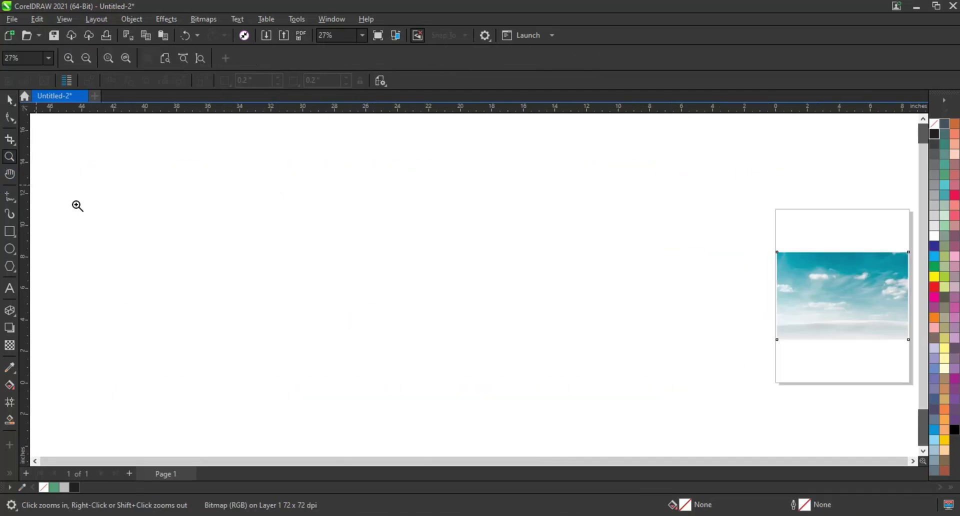
{"action": "key", "text": "space"}
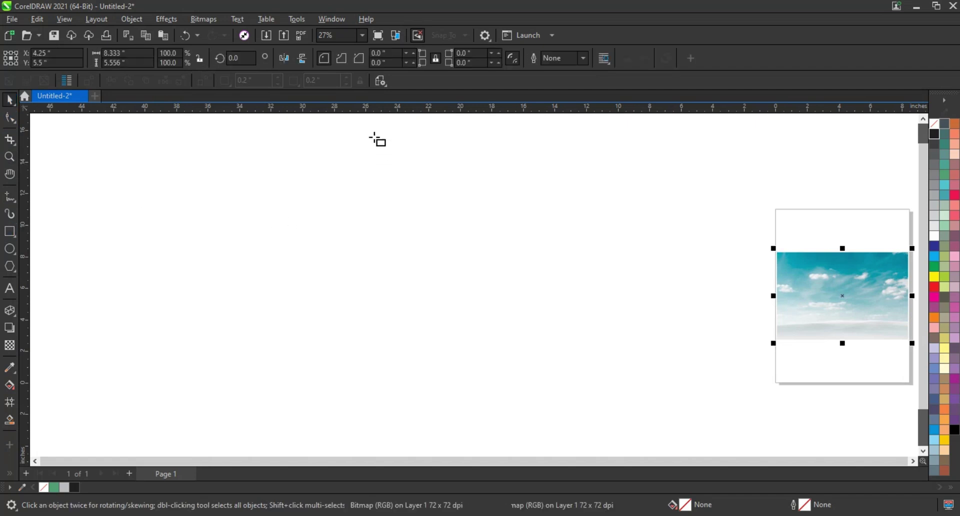
{"action": "mouse_move", "coordinate": [373, 137]}
{"action": "left_mouse_down"}
{"action": "mouse_move", "coordinate": [549, 425]}
{"action": "mouse_move", "coordinate": [592, 442]}
{"action": "left_mouse_up"}
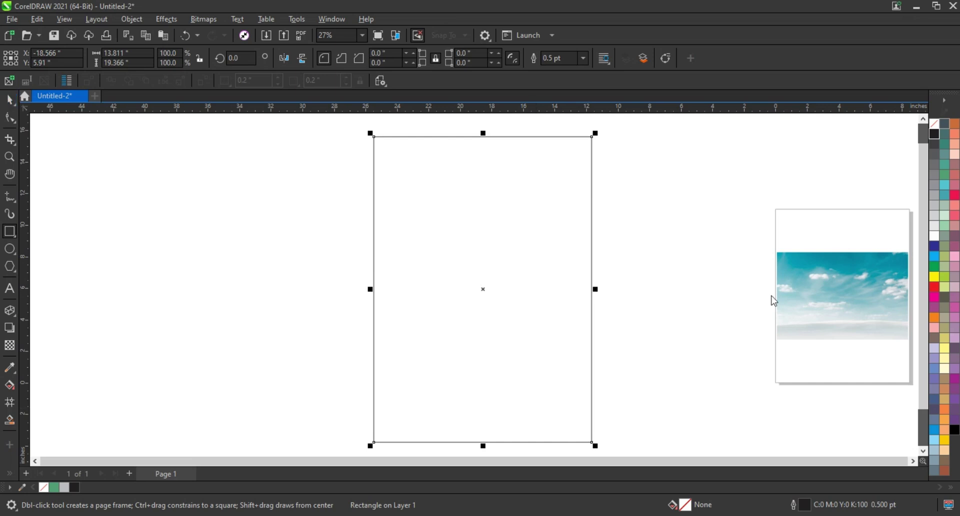
{"action": "key", "text": "space"}
Place the sky photo on the page, enlarge it about 175% past the edges, and choose PowerClip Inside
{"action": "left_click_drag", "start_coordinate": [827, 287], "coordinate": [417, 283]}
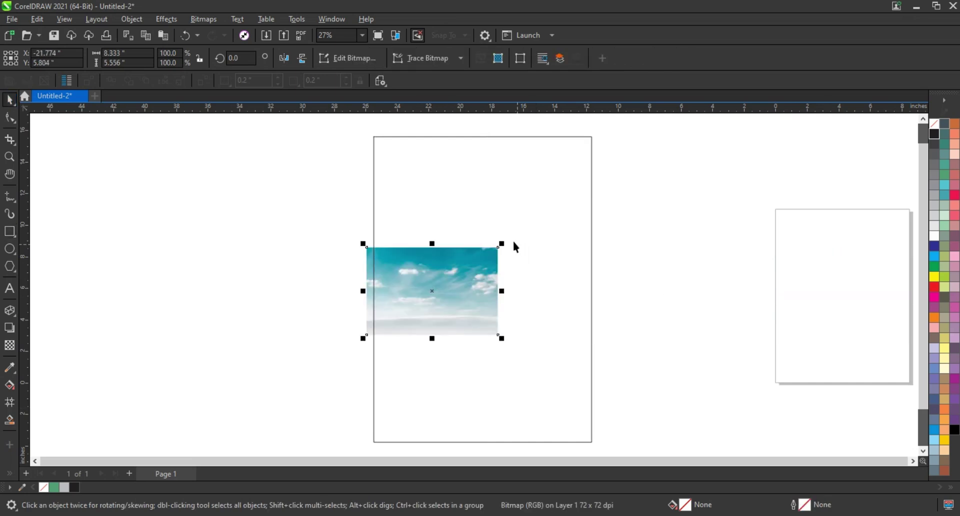
{"action": "left_click_drag", "start_coordinate": [502, 243], "coordinate": [629, 174]}
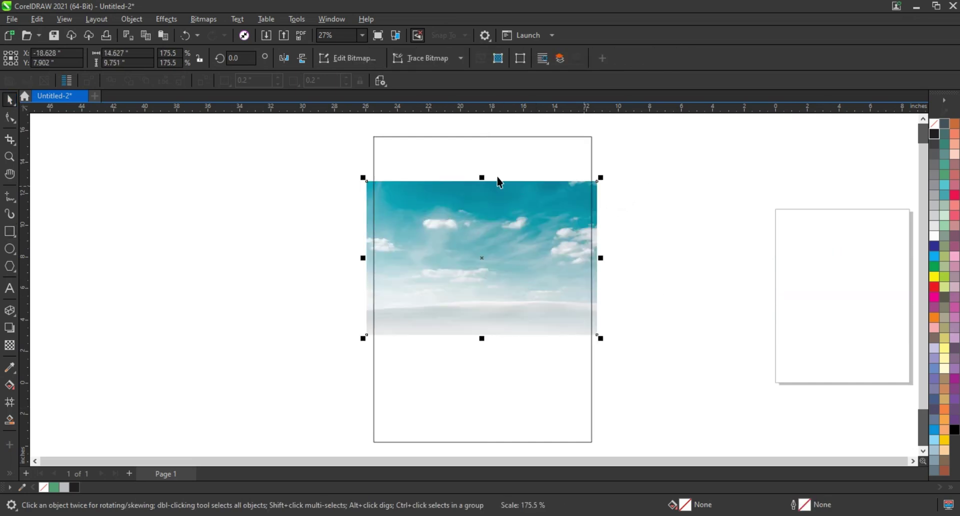
{"action": "left_click_drag", "start_coordinate": [482, 178], "coordinate": [492, 130]}
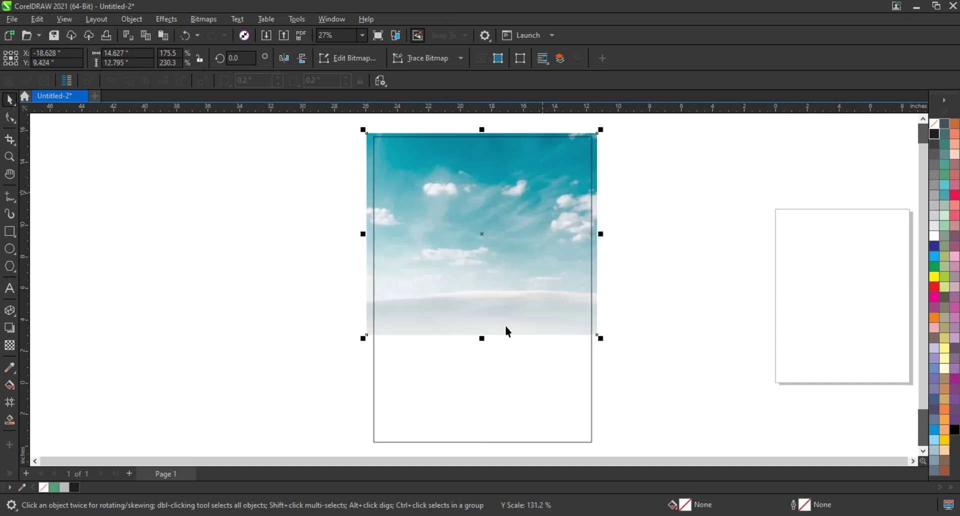
{"action": "left_click_drag", "start_coordinate": [483, 344], "coordinate": [482, 367]}
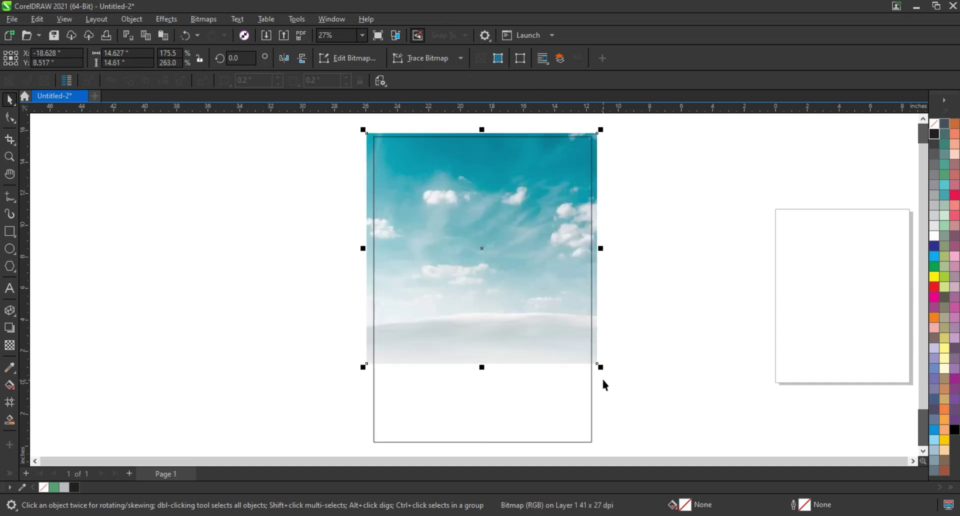
{"action": "left_click_drag", "start_coordinate": [600, 369], "coordinate": [604, 371]}
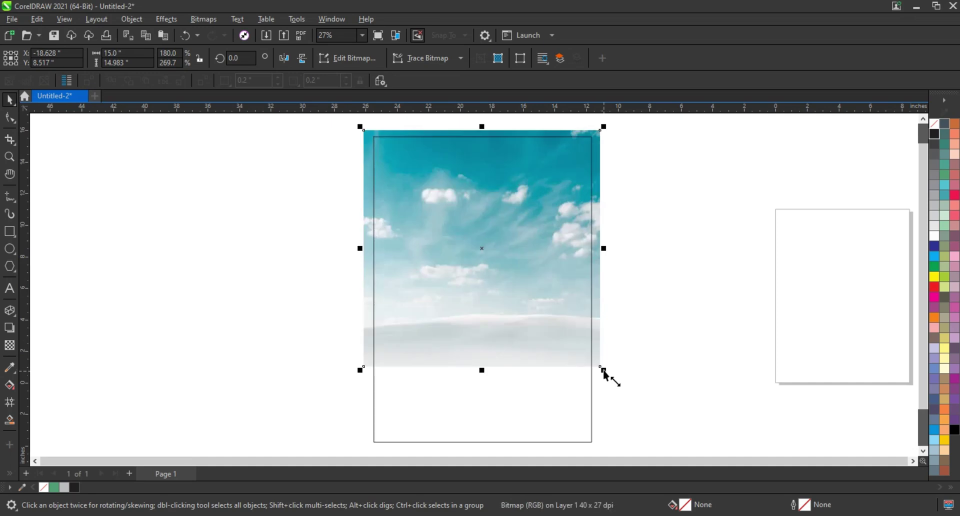
{"action": "right_click", "coordinate": [599, 365]}
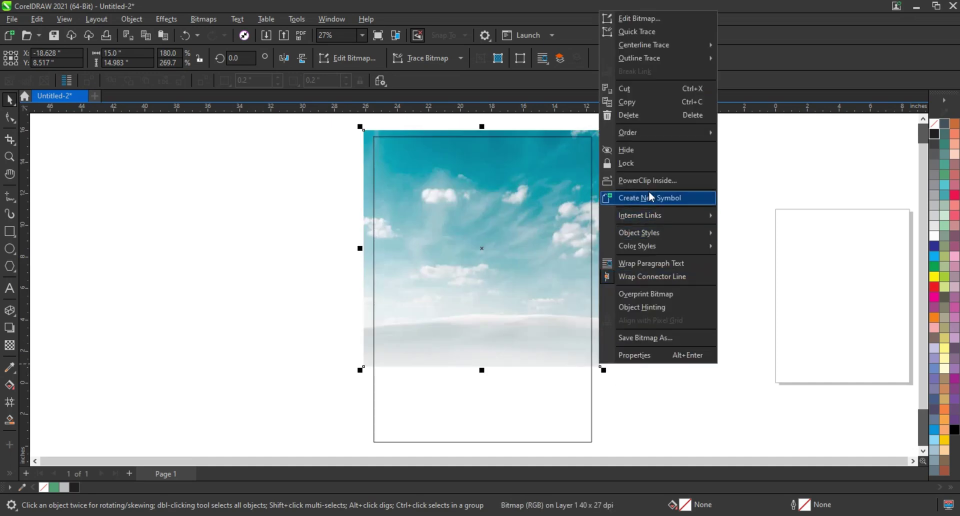
{"action": "left_click", "coordinate": [588, 398]}
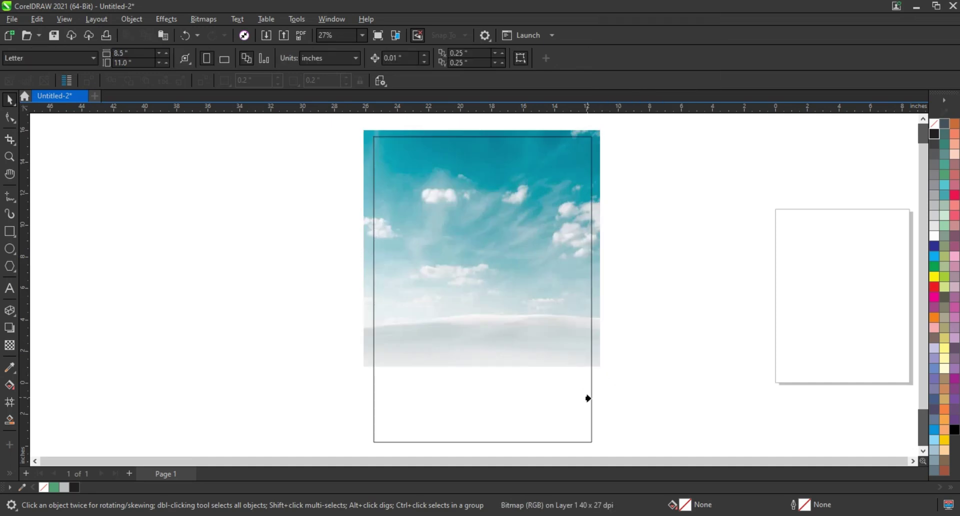
Clip the sky into the page frame, then place the lake photo over it at about double size
{"action": "left_click", "coordinate": [640, 389]}
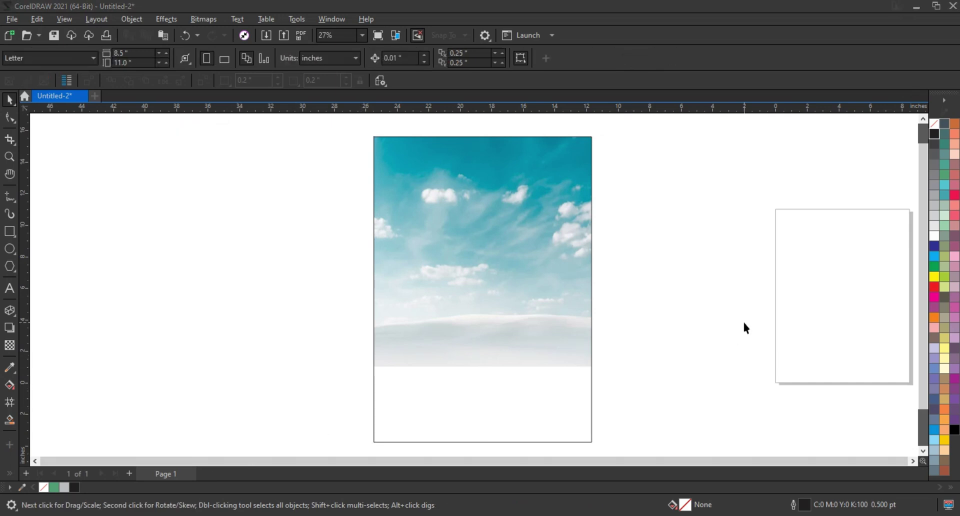
{"action": "key", "text": "ctrl+v"}
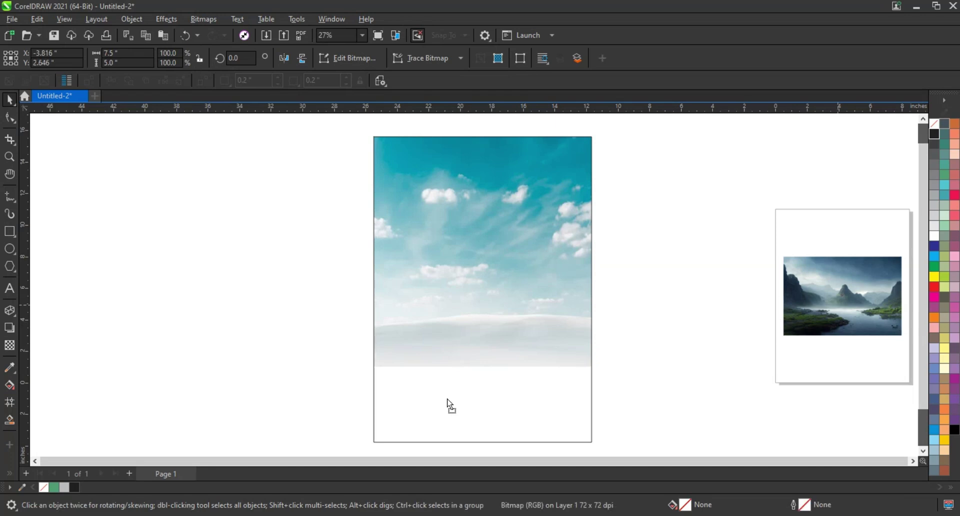
{"action": "mouse_move", "coordinate": [448, 402]}
{"action": "left_mouse_down"}
{"action": "mouse_move", "coordinate": [488, 303]}
{"action": "mouse_move", "coordinate": [600, 227]}
{"action": "left_mouse_up"}
{"action": "left_click_drag", "start_coordinate": [597, 388], "coordinate": [600, 390]}
{"action": "left_click", "coordinate": [484, 222]}
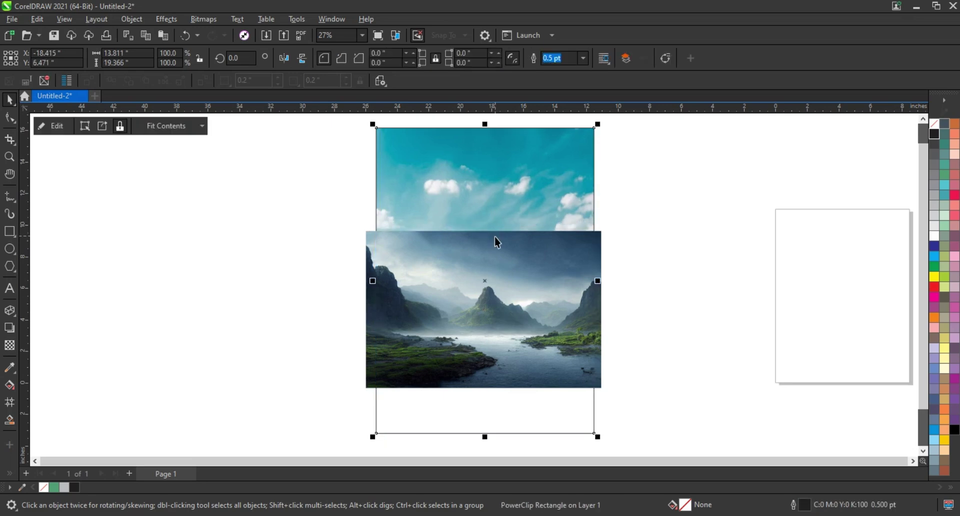
{"action": "left_click_drag", "start_coordinate": [482, 234], "coordinate": [481, 220]}
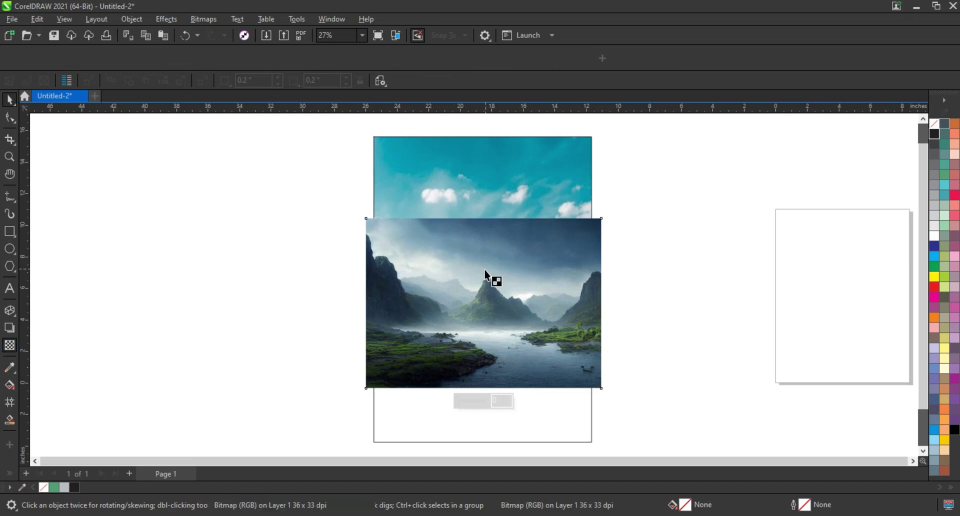
Fade the lake photo's top into the sky with a fountain transparency, tuning its start and end handles
{"action": "left_click_drag", "start_coordinate": [487, 270], "coordinate": [485, 229]}
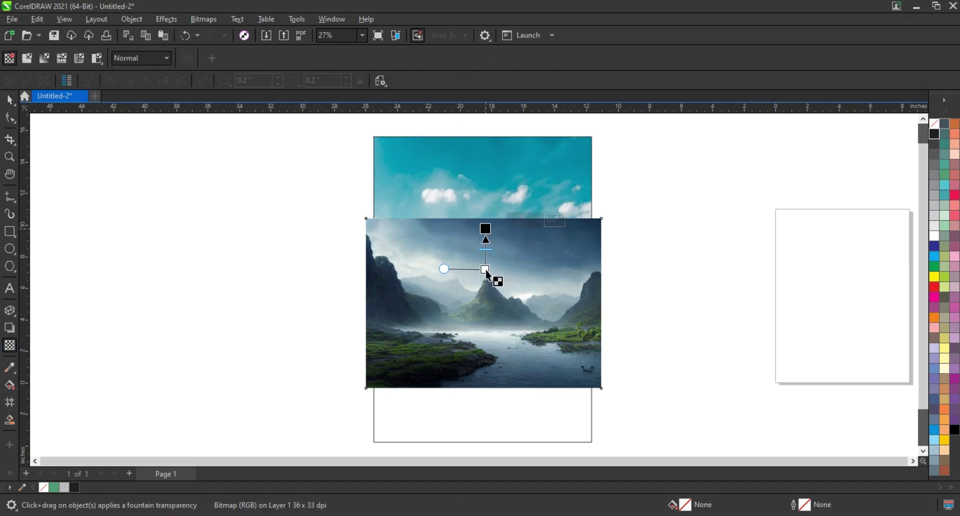
{"action": "key", "text": "Delete"}
{"action": "key", "text": "ctrl+z"}
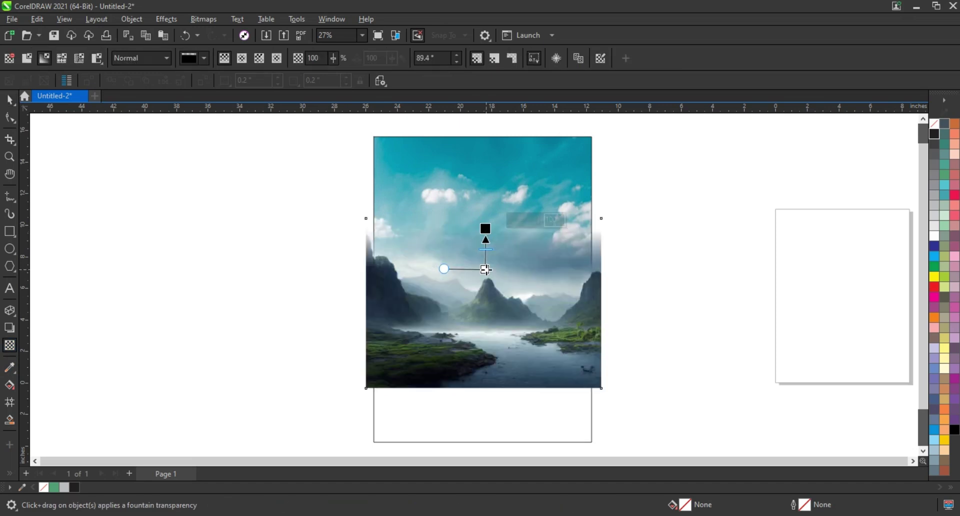
{"action": "left_click_drag", "start_coordinate": [485, 270], "coordinate": [486, 295]}
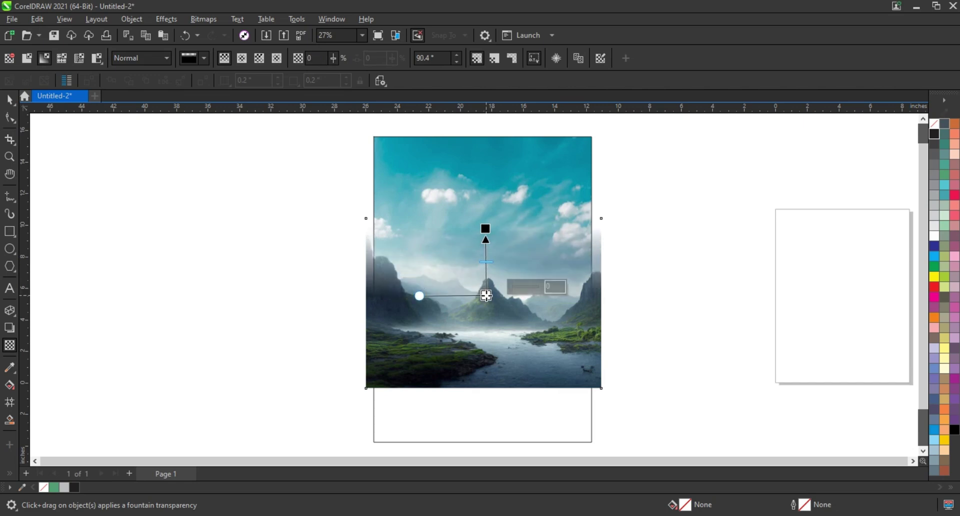
{"action": "left_click_drag", "start_coordinate": [486, 295], "coordinate": [485, 303]}
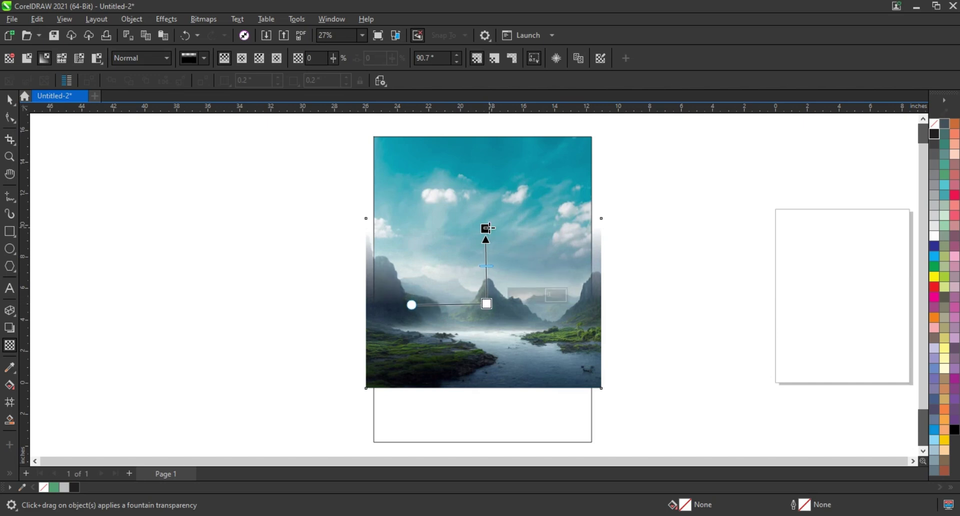
{"action": "left_click_drag", "start_coordinate": [488, 228], "coordinate": [487, 224]}
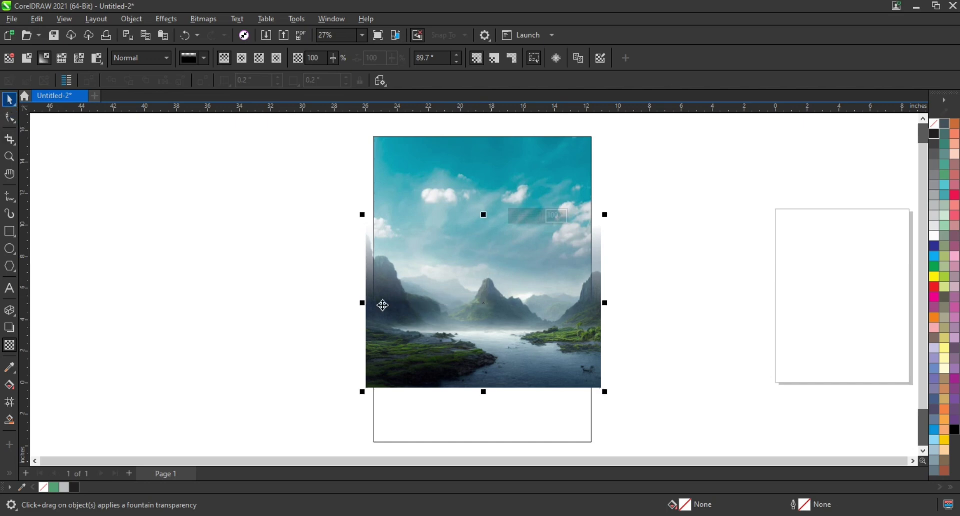
{"action": "key", "text": "space"}
Widen and heighten the faded lake photo to fit the page, then PowerClip it into the page frame
{"action": "left_click_drag", "start_coordinate": [366, 303], "coordinate": [374, 312]}
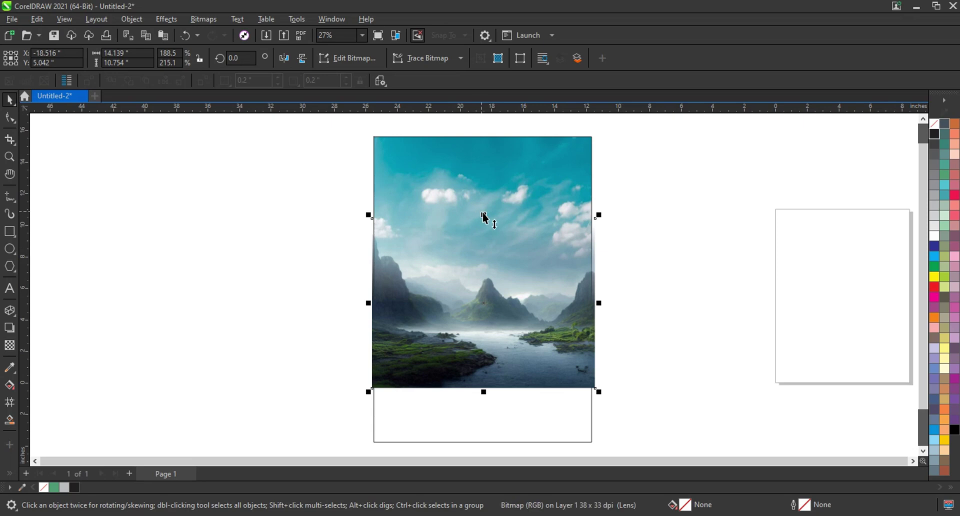
{"action": "left_click_drag", "start_coordinate": [483, 214], "coordinate": [482, 191]}
{"action": "left_click_drag", "start_coordinate": [599, 190], "coordinate": [600, 189]}
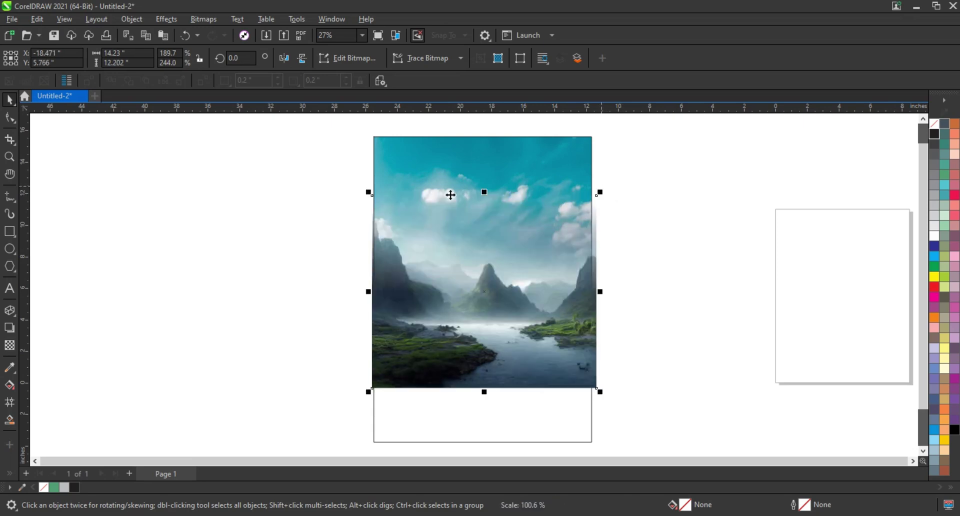
{"action": "left_click_drag", "start_coordinate": [365, 192], "coordinate": [365, 189]}
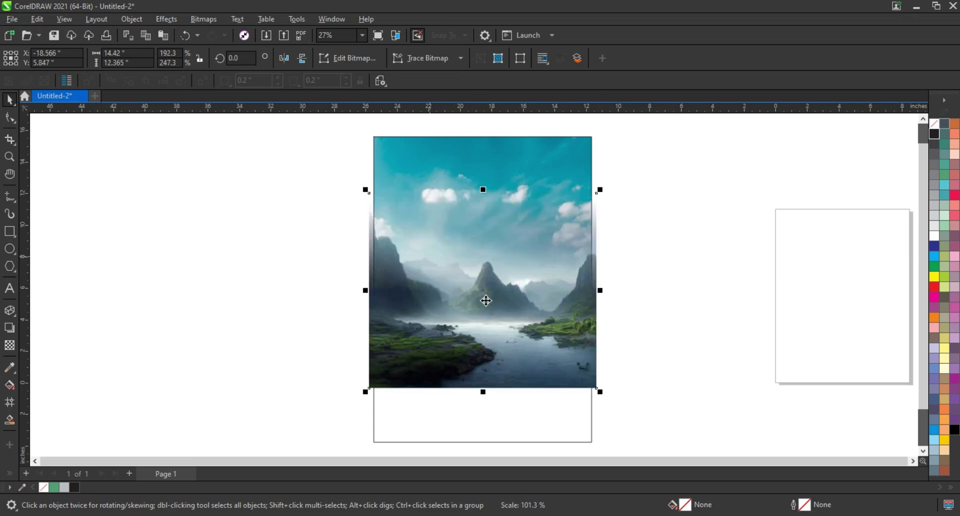
{"action": "left_click_drag", "start_coordinate": [487, 292], "coordinate": [486, 293]}
{"action": "right_click", "coordinate": [486, 294]}
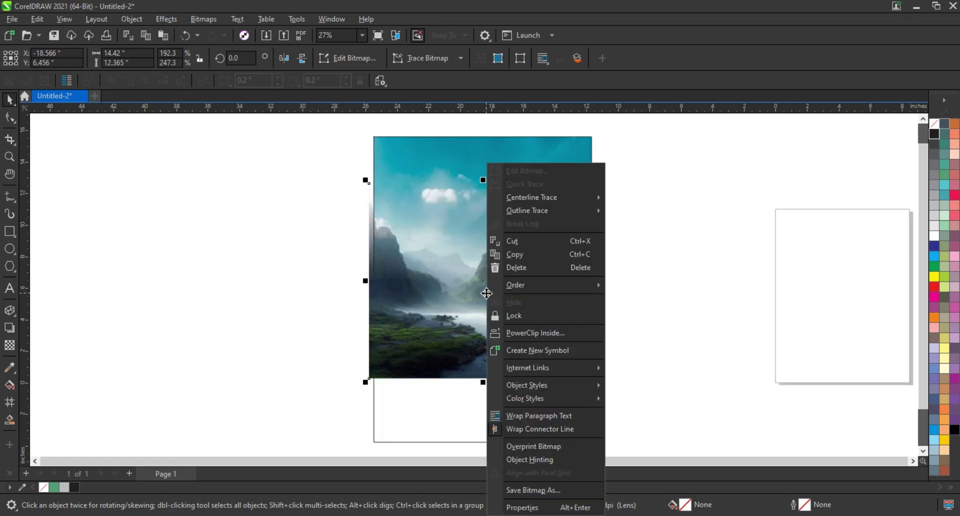
{"action": "left_click", "coordinate": [530, 336]}
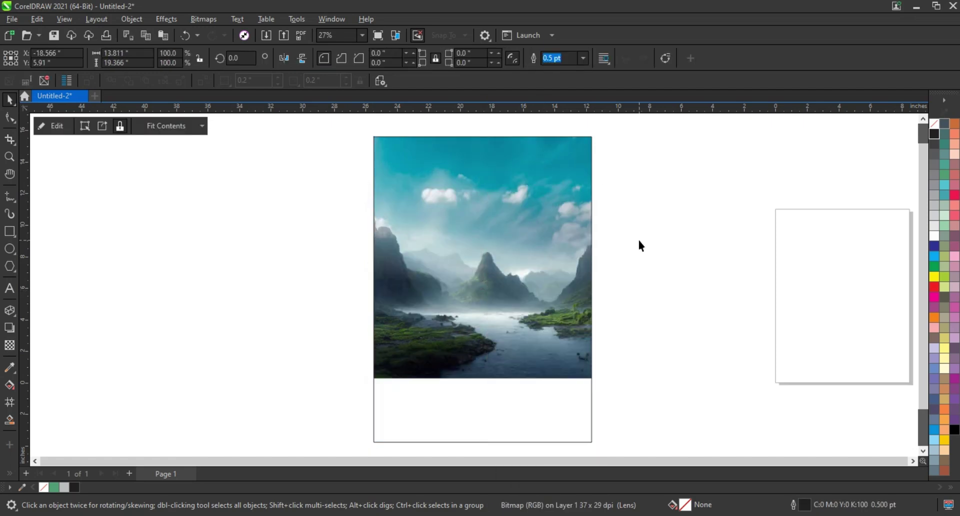
{"action": "scroll", "coordinate": [575, 301], "scroll_direction": "up", "scroll_amount": 1}
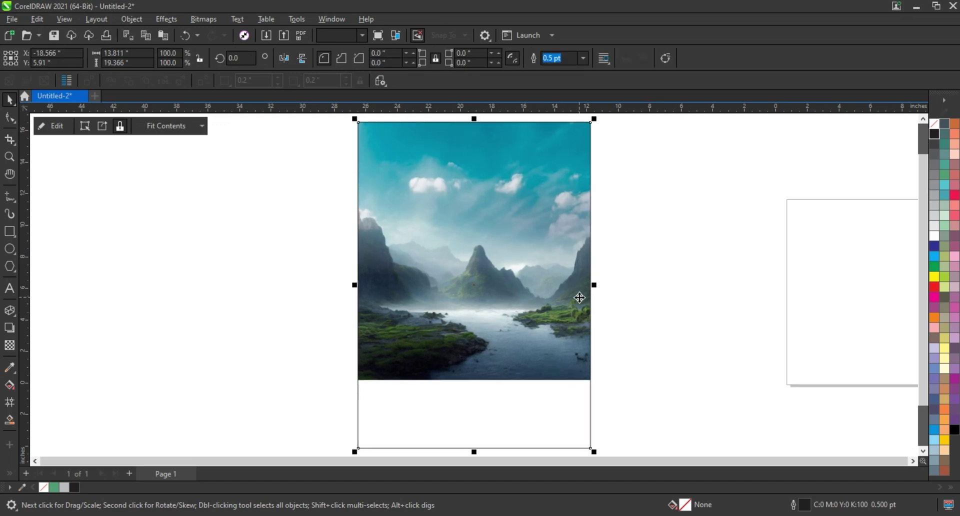
{"action": "key", "text": "Escape"}
Paste the green mountain photo onto the page and enlarge it
{"action": "key", "text": "ctrl+v"}
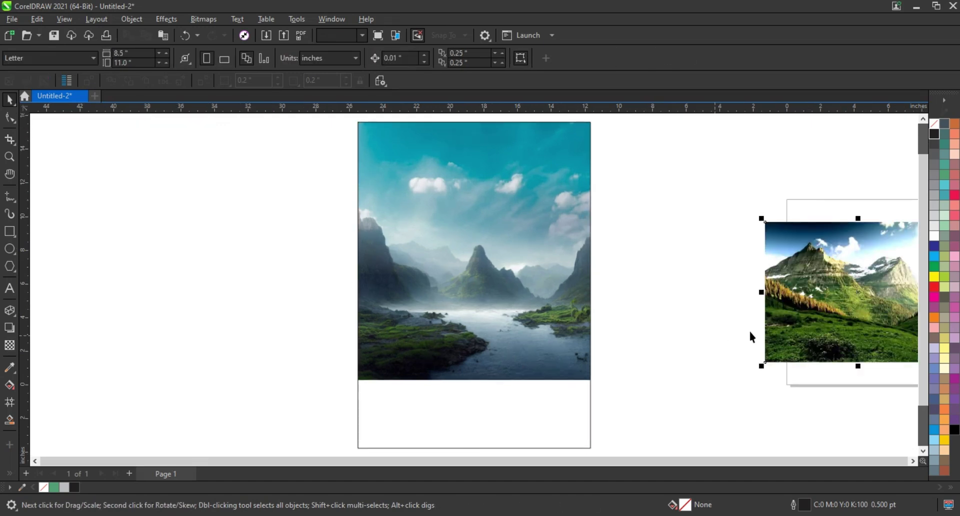
{"action": "mouse_move", "coordinate": [775, 336]}
{"action": "left_mouse_down"}
{"action": "mouse_move", "coordinate": [431, 370]}
{"action": "mouse_move", "coordinate": [416, 385]}
{"action": "left_mouse_up"}
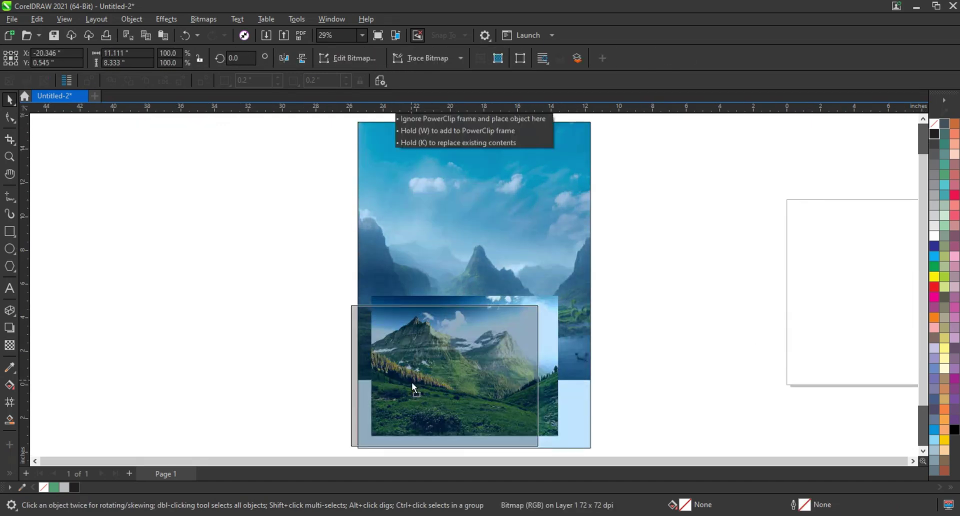
{"action": "mouse_move", "coordinate": [544, 310]}
{"action": "left_mouse_down"}
{"action": "mouse_move", "coordinate": [622, 255]}
{"action": "mouse_move", "coordinate": [662, 201]}
{"action": "left_mouse_up"}
{"action": "left_click", "coordinate": [658, 202]}
{"action": "left_click", "coordinate": [649, 248]}
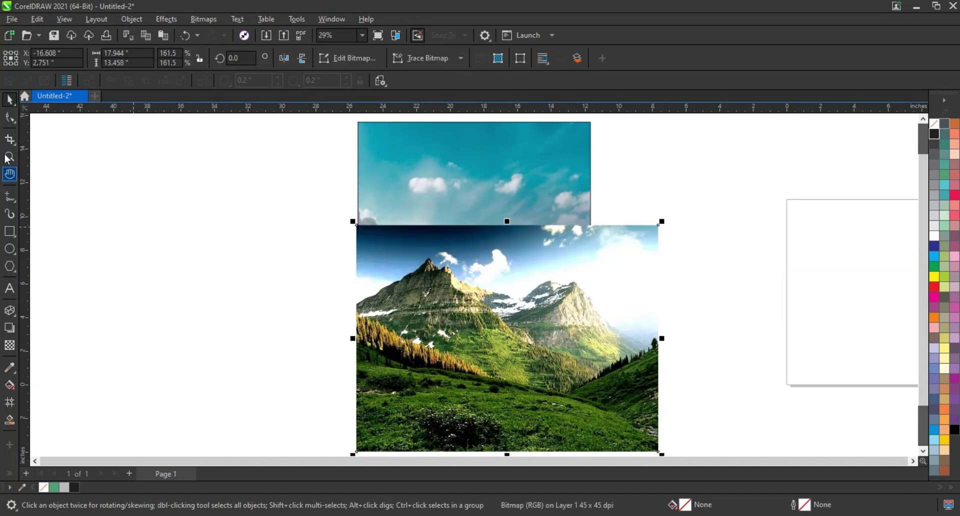
With the Shape tool, slant the photo's top crop edge diagonally down the left side
{"action": "left_click", "coordinate": [12, 122]}
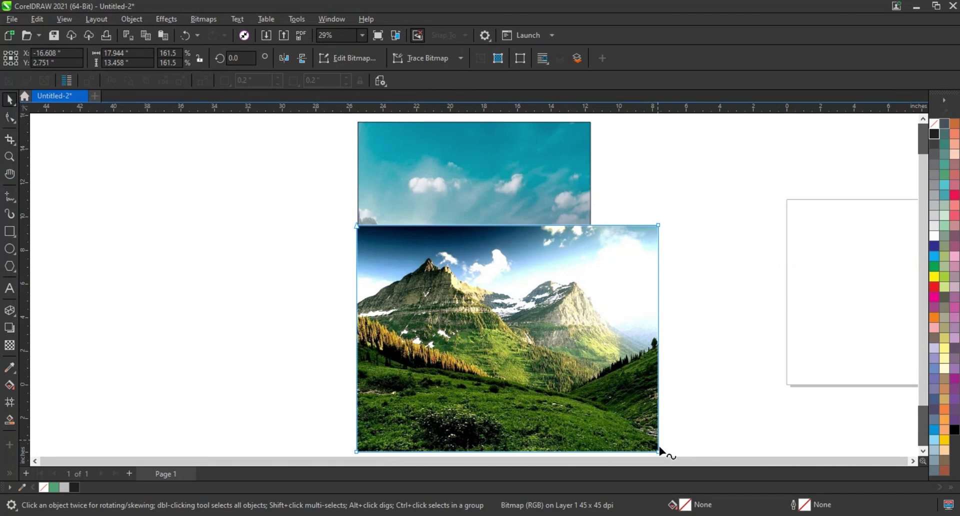
{"action": "key", "text": "F10"}
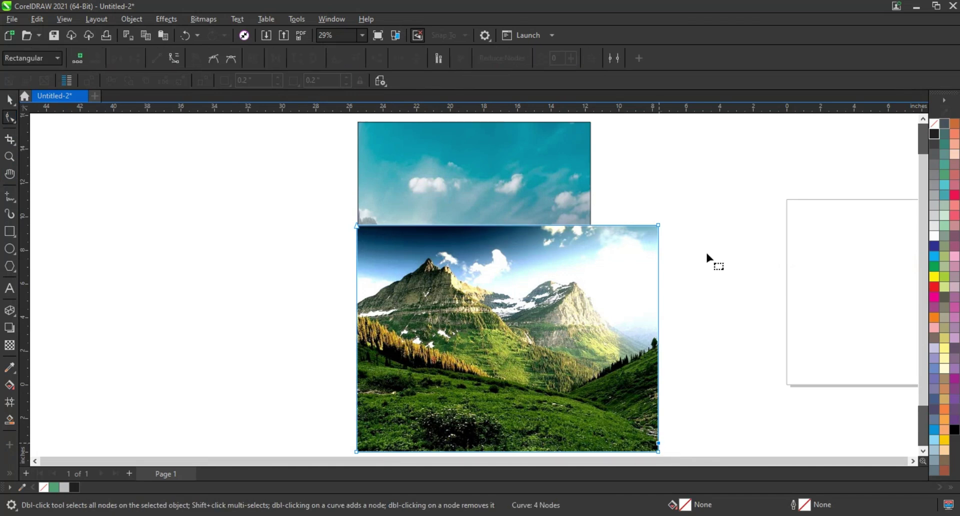
{"action": "left_click_drag", "start_coordinate": [658, 226], "coordinate": [658, 443]}
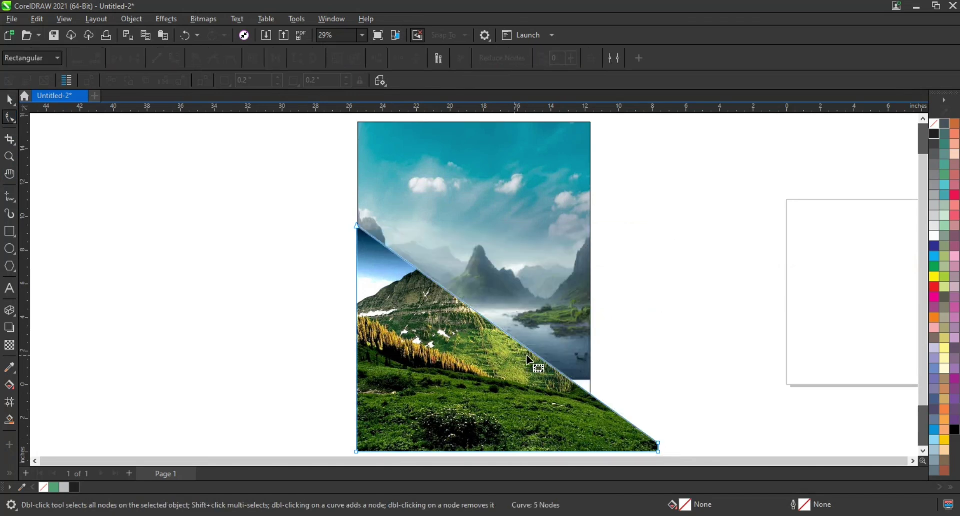
{"action": "left_click_drag", "start_coordinate": [533, 353], "coordinate": [410, 367]}
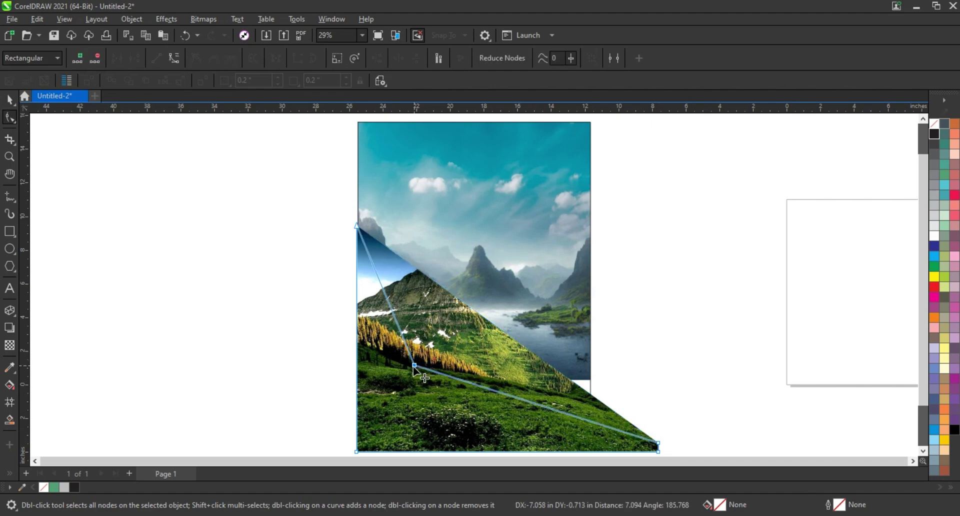
{"action": "double_click", "coordinate": [356, 228]}
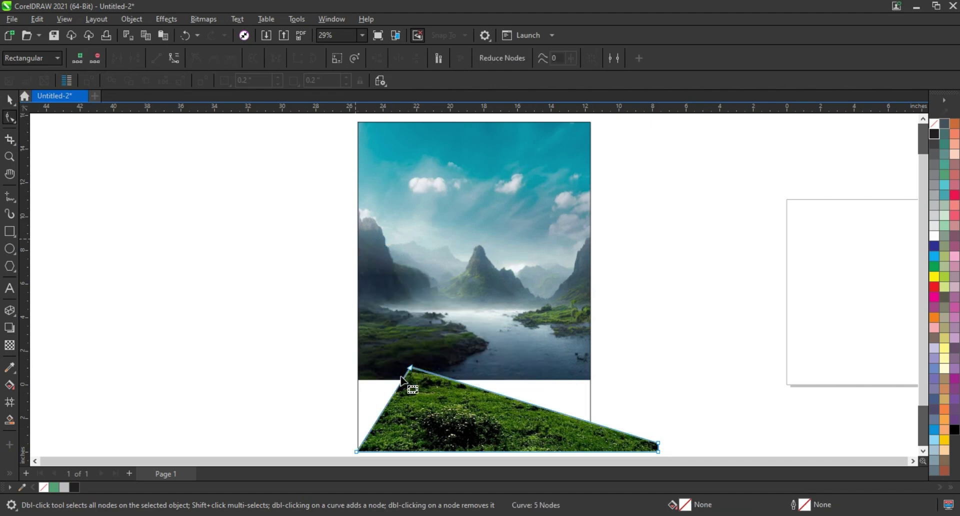
{"action": "key", "text": "ctrl+z"}
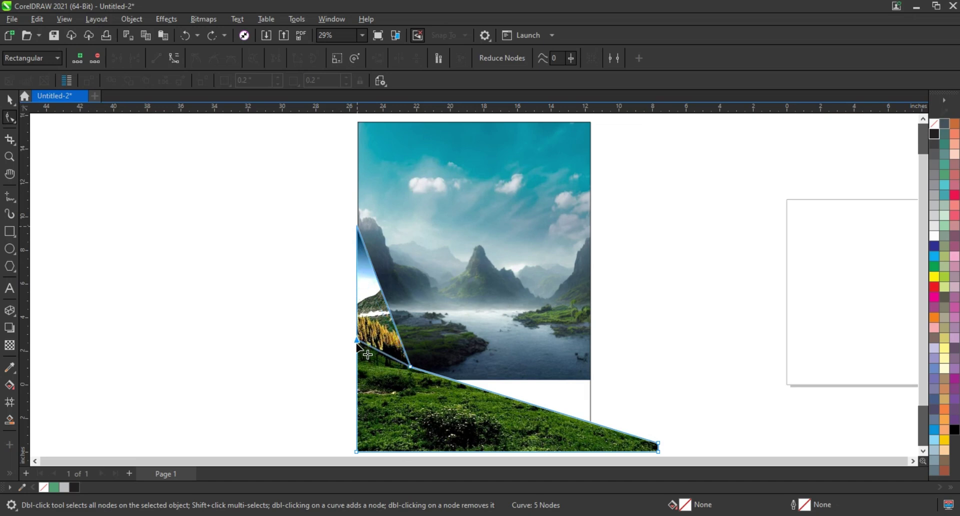
{"action": "left_click_drag", "start_coordinate": [356, 226], "coordinate": [352, 358]}
{"action": "left_click_drag", "start_coordinate": [410, 366], "coordinate": [409, 370]}
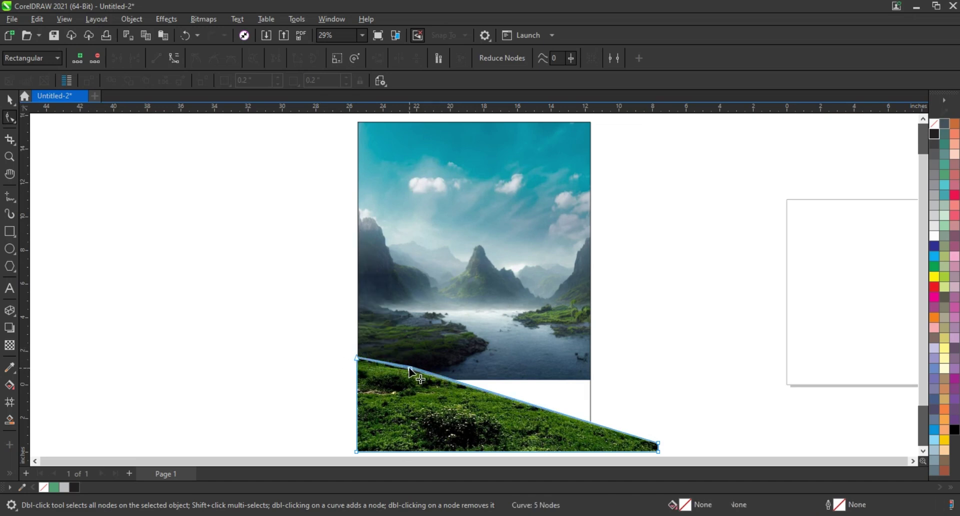
{"action": "scroll", "coordinate": [706, 460], "scroll_direction": "down", "scroll_amount": 1}
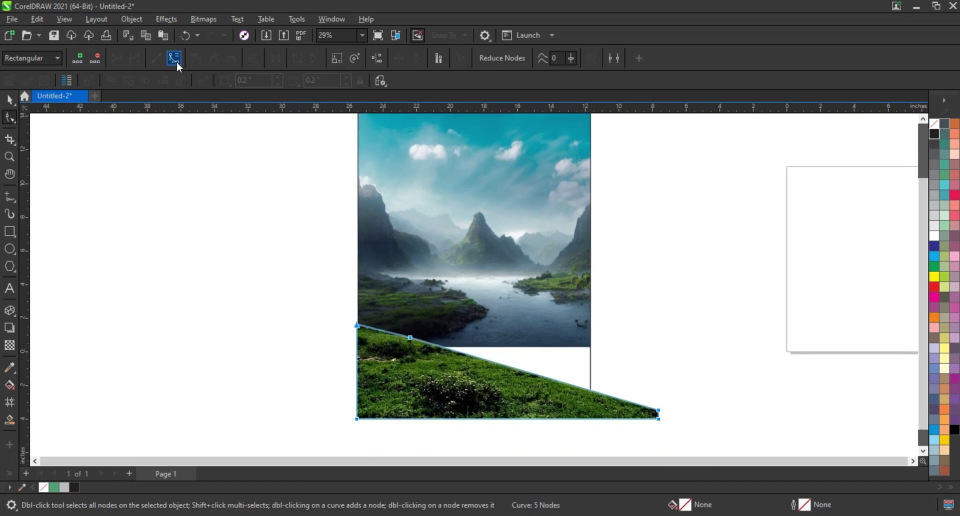
Bend the sloping crop edge into a curved hill and make the photo narrower
{"action": "left_click_drag", "start_coordinate": [503, 371], "coordinate": [541, 356]}
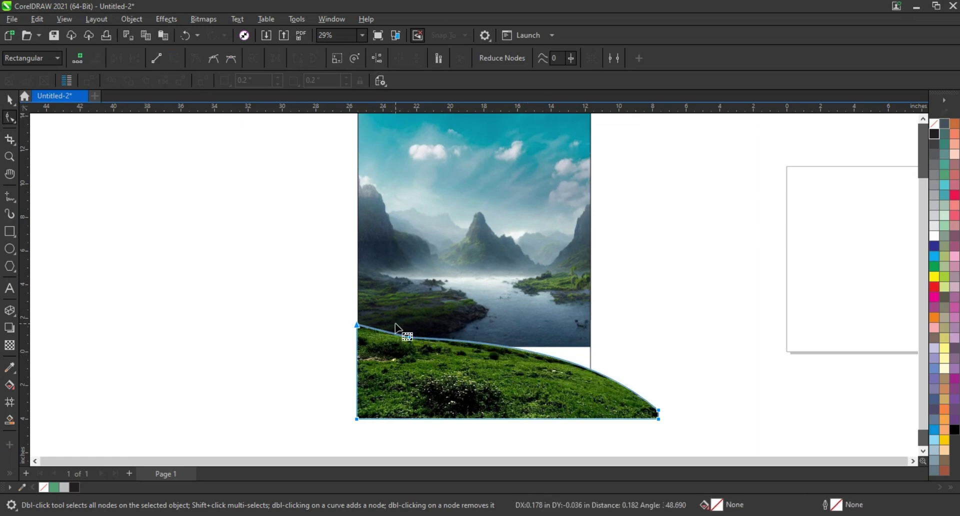
{"action": "left_click_drag", "start_coordinate": [394, 332], "coordinate": [381, 333]}
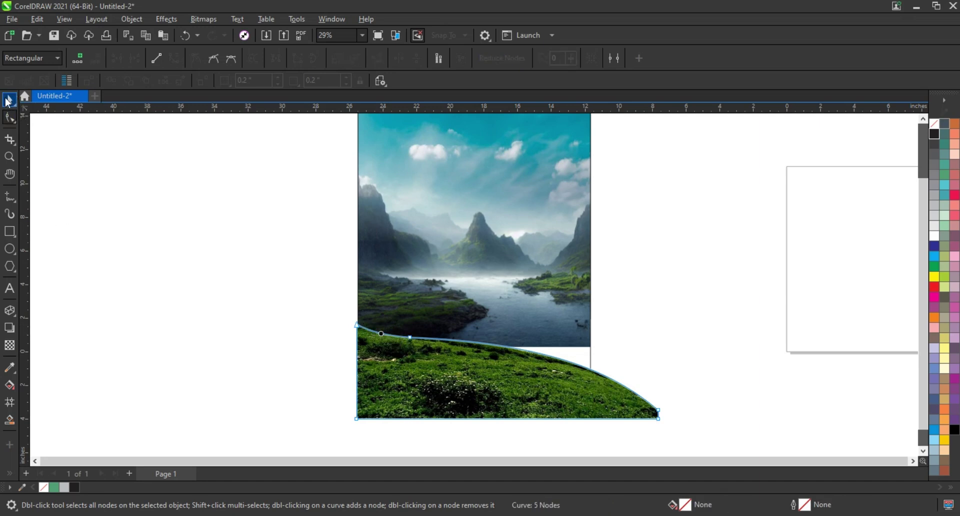
{"action": "left_click", "coordinate": [9, 101]}
{"action": "left_click_drag", "start_coordinate": [662, 372], "coordinate": [632, 374]}
Enlarge the hillside image, making it taller, then PowerClip it into the page frame
{"action": "left_click_drag", "start_coordinate": [504, 326], "coordinate": [502, 300]}
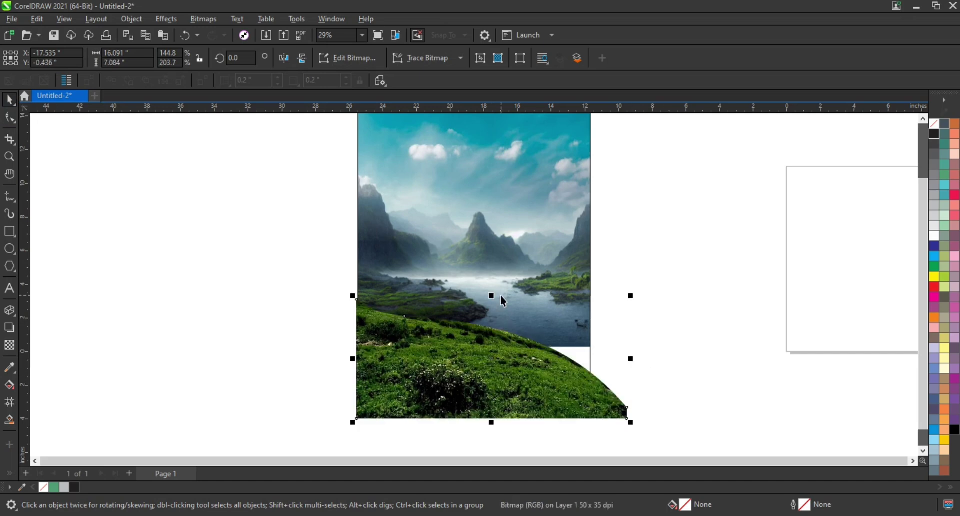
{"action": "left_click_drag", "start_coordinate": [630, 296], "coordinate": [678, 275]}
{"action": "right_click", "coordinate": [503, 394]}
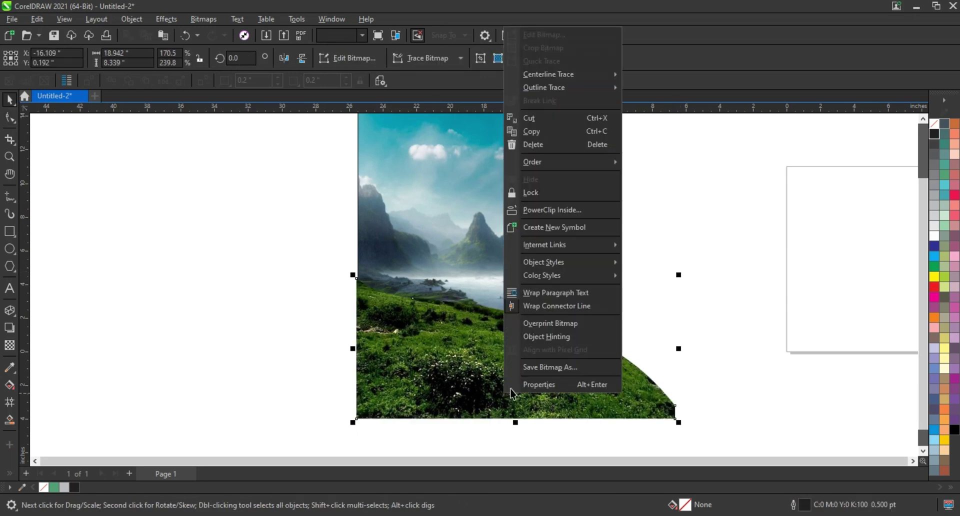
{"action": "left_click", "coordinate": [538, 209]}
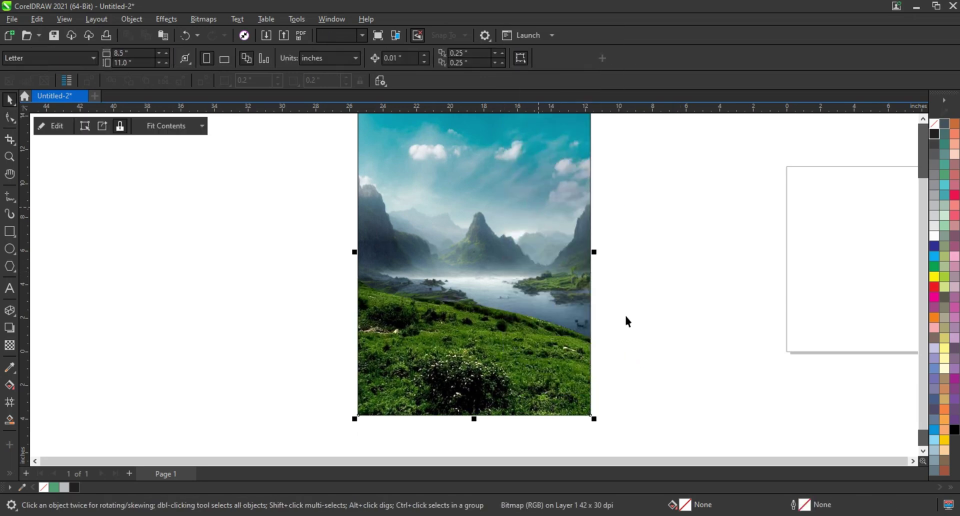
Select the clipped landscape and open its PowerClip contents for editing
{"action": "scroll", "coordinate": [620, 322], "scroll_direction": "up", "scroll_amount": 1}
{"action": "left_click", "coordinate": [634, 334]}
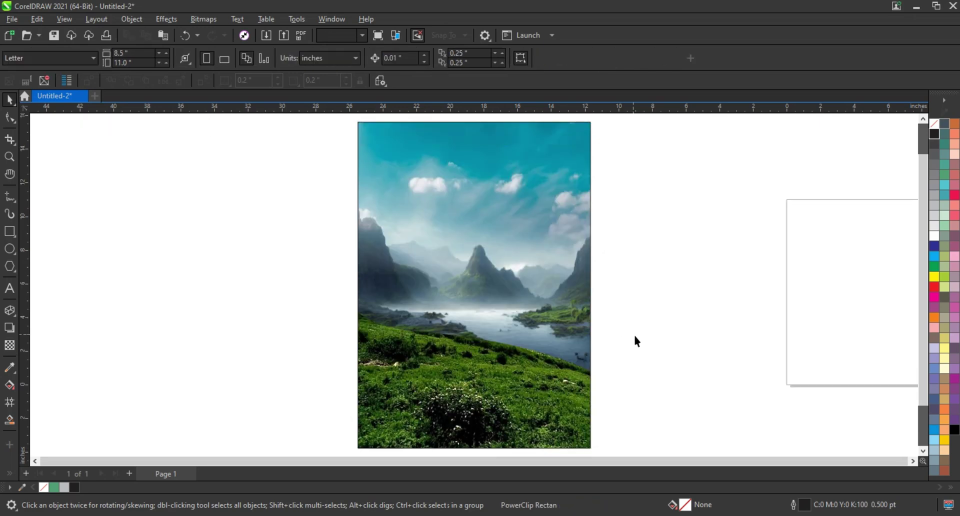
{"action": "left_click", "coordinate": [487, 391]}
{"action": "left_click", "coordinate": [730, 366]}
{"action": "left_click", "coordinate": [549, 163]}
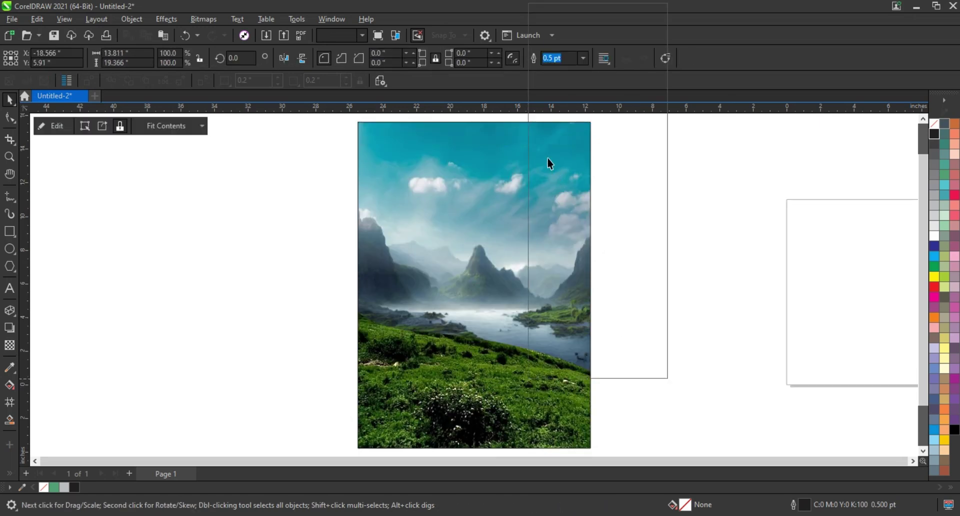
{"action": "left_click", "coordinate": [491, 388]}
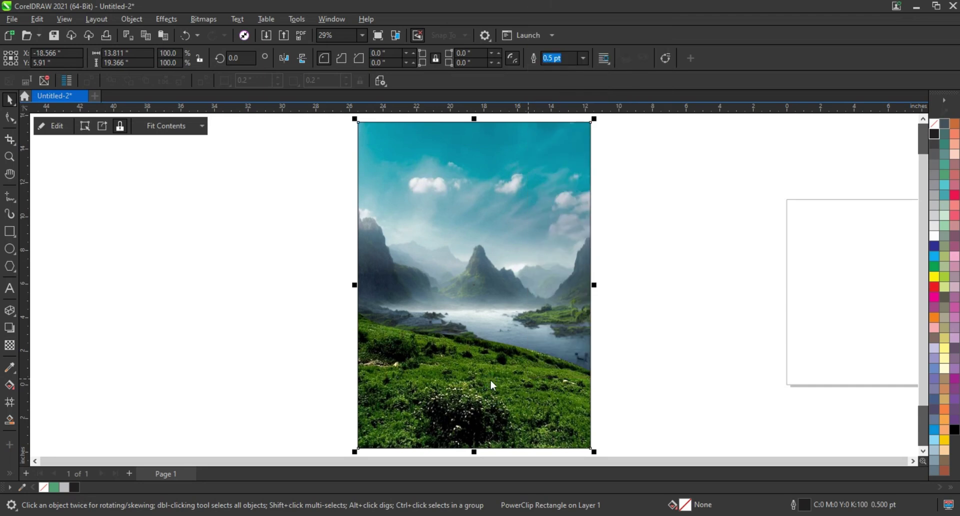
{"action": "double_click", "coordinate": [491, 385]}
Enlarge the hillside inside the frame, shift it left, stretch its top upward, and finish editing
{"action": "left_click_drag", "start_coordinate": [679, 309], "coordinate": [693, 301]}
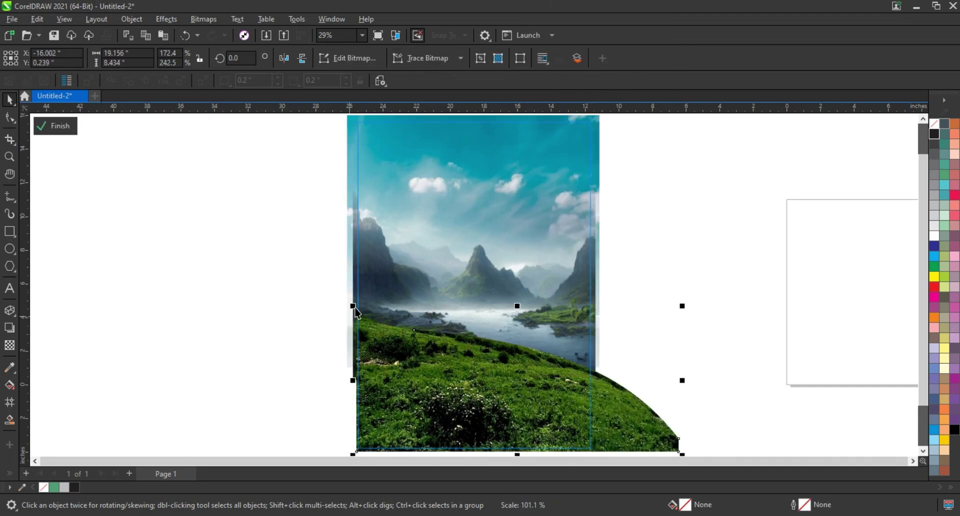
{"action": "left_click_drag", "start_coordinate": [354, 289], "coordinate": [342, 289]}
{"action": "left_click_drag", "start_coordinate": [682, 301], "coordinate": [691, 297]}
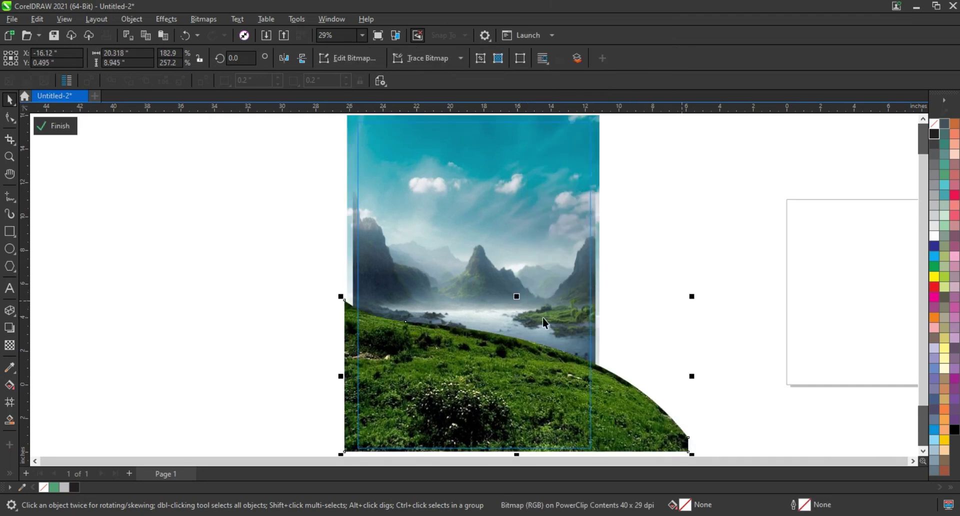
{"action": "left_click_drag", "start_coordinate": [516, 298], "coordinate": [518, 290]}
{"action": "left_click", "coordinate": [676, 308]}
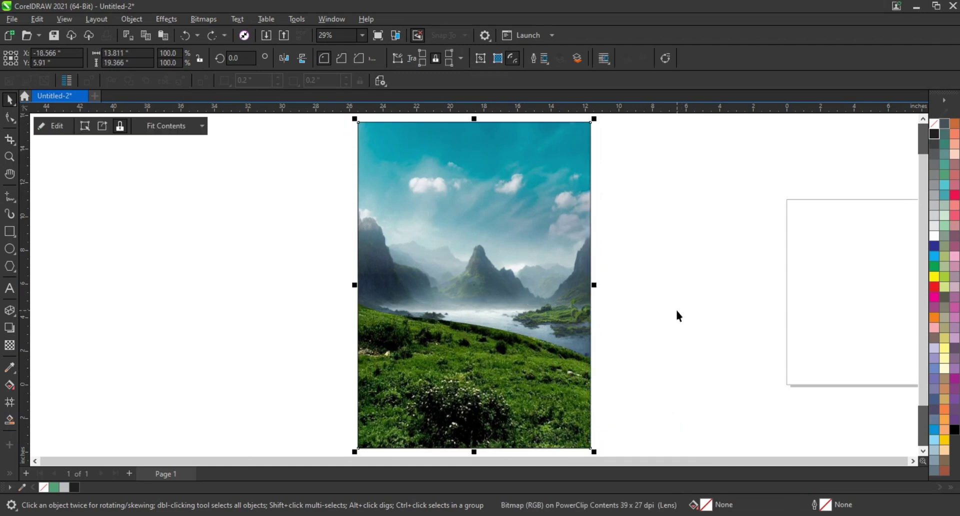
{"action": "left_click", "coordinate": [676, 308]}
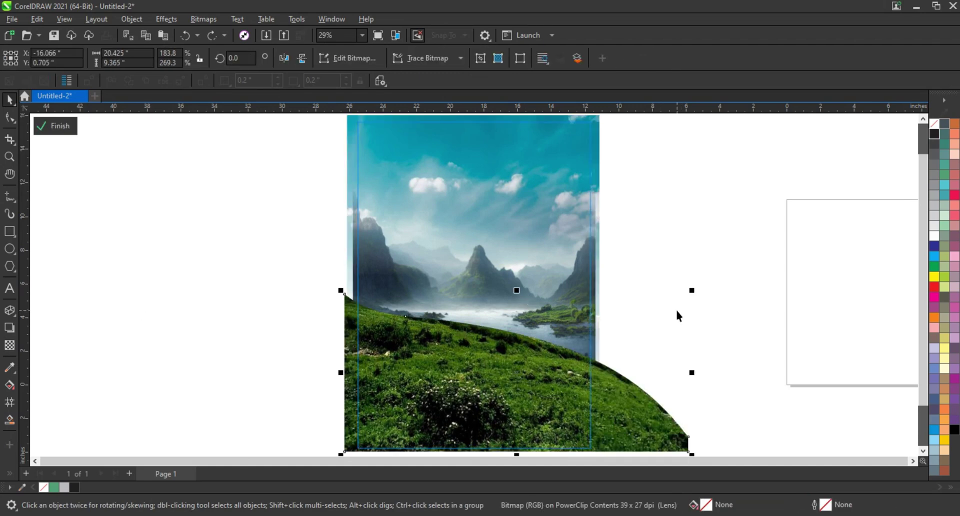
{"action": "left_click", "coordinate": [676, 308]}
Reselect and deselect the landscape to check the layered sky-lake-hill result
{"action": "left_click", "coordinate": [585, 353]}
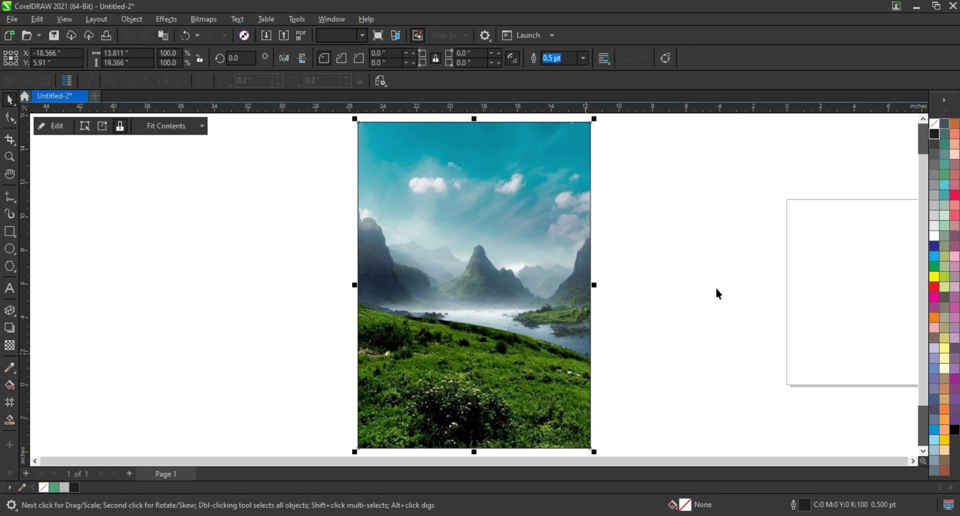
{"action": "left_click", "coordinate": [717, 309]}
{"action": "left_click", "coordinate": [529, 371]}
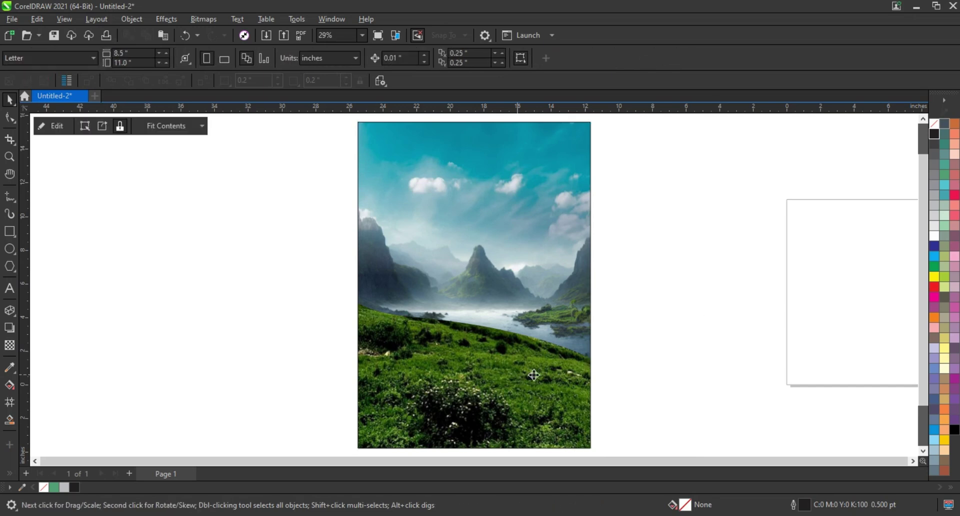
{"action": "left_click", "coordinate": [652, 370]}
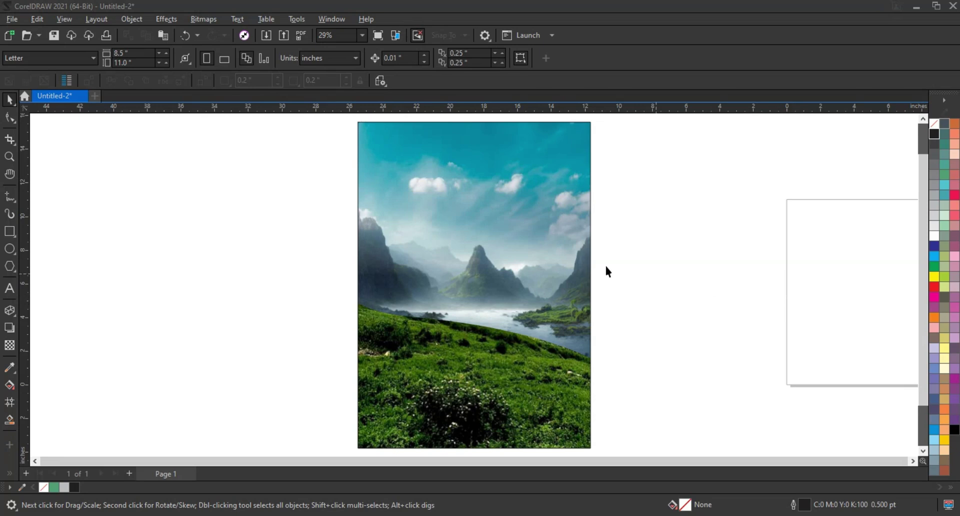
Paste the mountain river photo over the poster and freehand-trace around its rocks
{"action": "key", "text": "ctrl+v"}
{"action": "left_click_drag", "start_coordinate": [754, 316], "coordinate": [452, 317]}
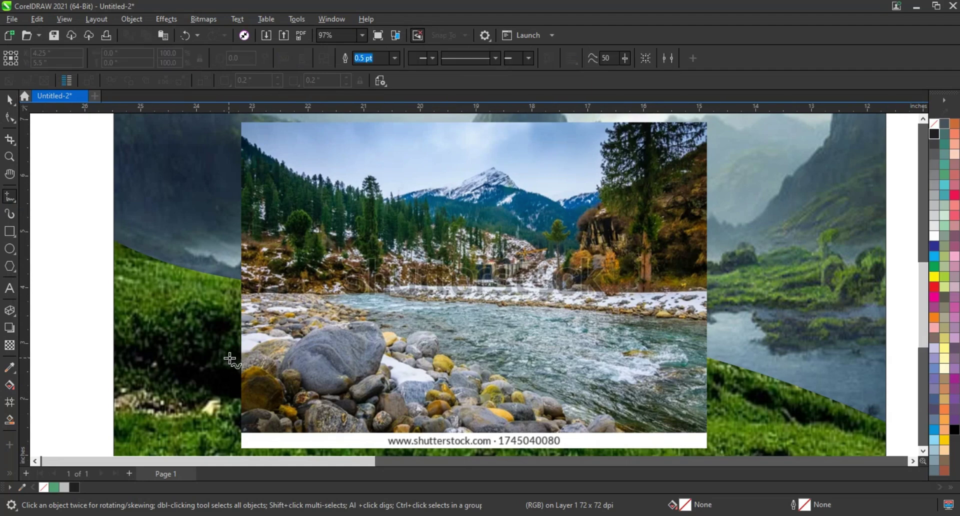
{"action": "left_click_drag", "start_coordinate": [233, 358], "coordinate": [294, 342]}
{"action": "left_click_drag", "start_coordinate": [358, 327], "coordinate": [382, 338]}
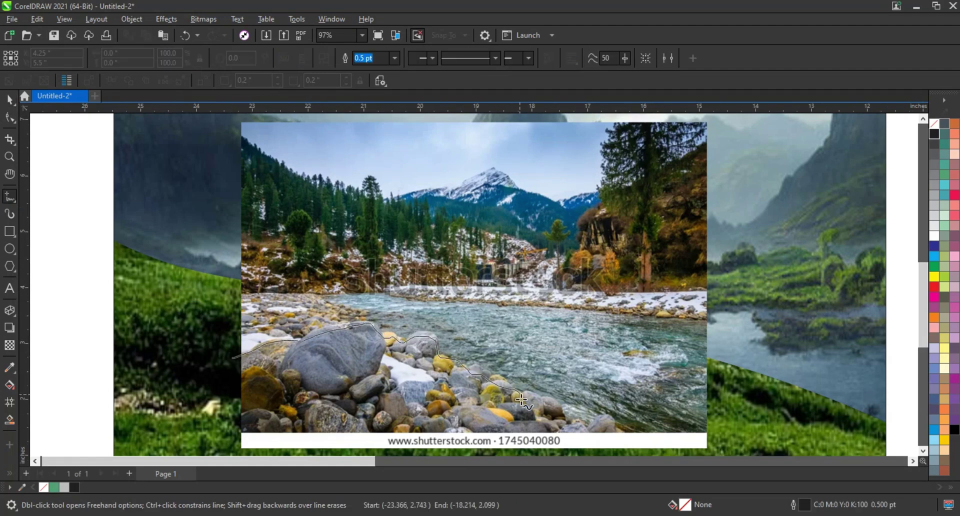
{"action": "left_click_drag", "start_coordinate": [520, 400], "coordinate": [522, 401]}
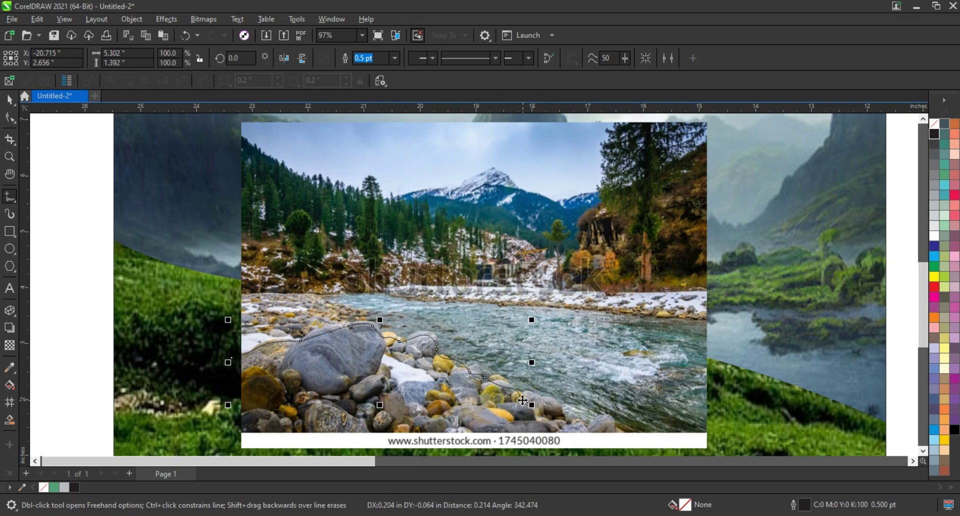
{"action": "key", "text": "space"}
Refine the traced outline's nodes with the Shape tool, closing it around the rocks' base
{"action": "key", "text": "F10"}
{"action": "left_click_drag", "start_coordinate": [532, 405], "coordinate": [524, 400]}
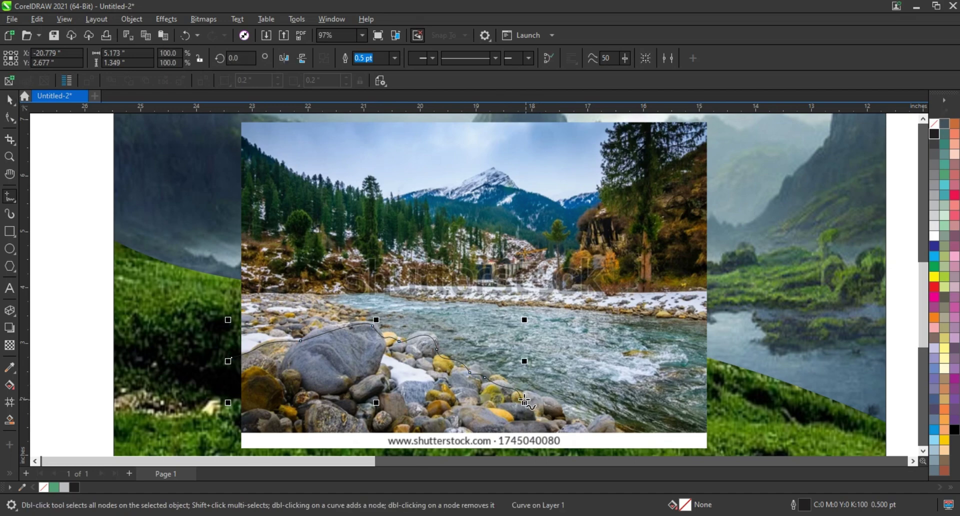
{"action": "left_click_drag", "start_coordinate": [616, 425], "coordinate": [526, 432]}
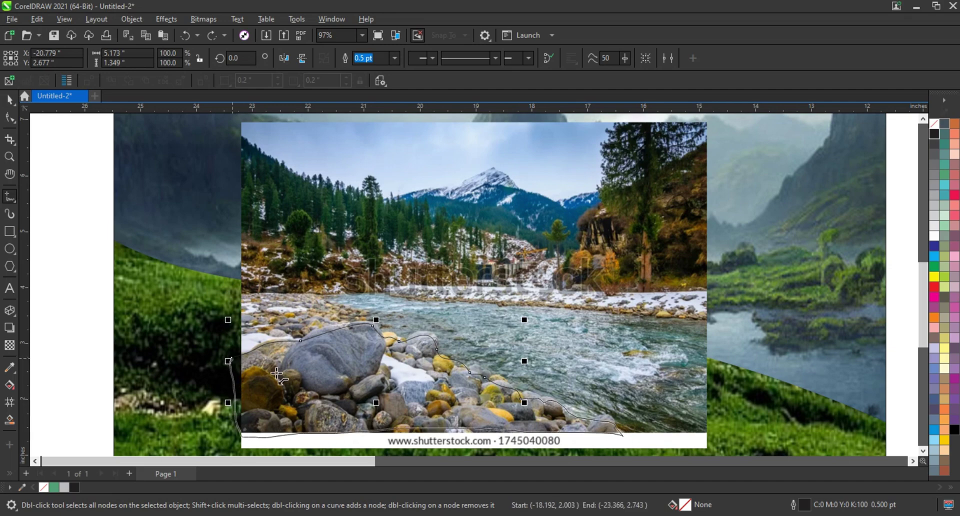
{"action": "left_click_drag", "start_coordinate": [276, 373], "coordinate": [276, 373]}
{"action": "right_click", "coordinate": [465, 276]}
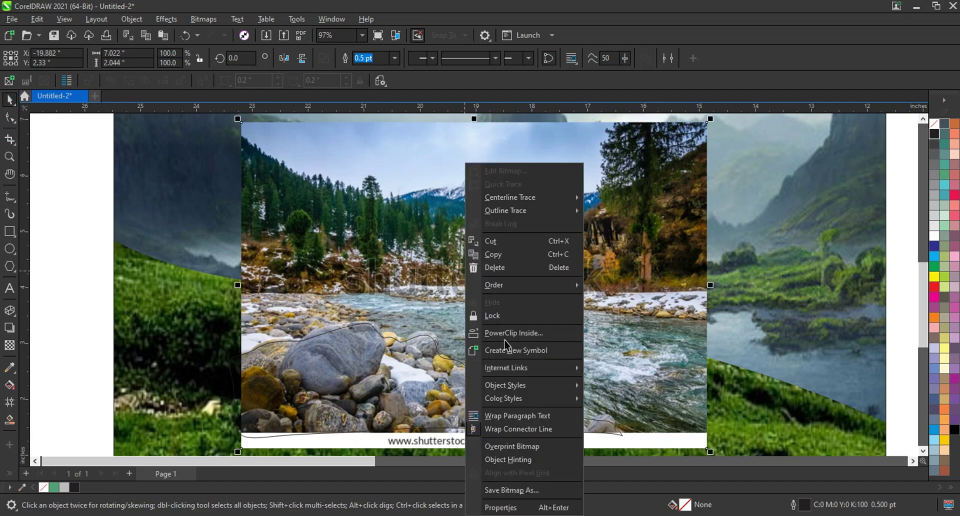
{"action": "key", "text": "Escape"}
PowerClip the river photo inside the traced rock outline and remove the outline
{"action": "left_click", "coordinate": [412, 343]}
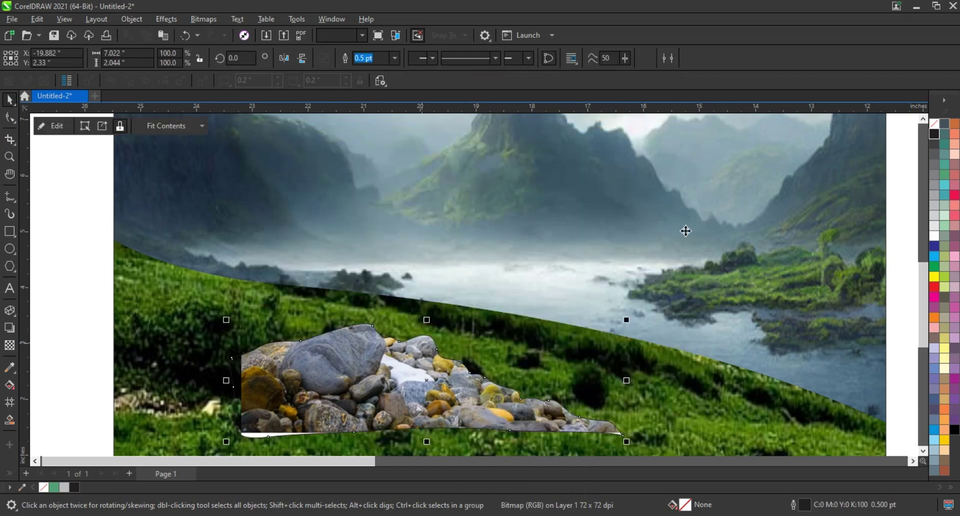
{"action": "right_click", "coordinate": [934, 123]}
{"action": "scroll", "coordinate": [374, 270], "scroll_direction": "down", "scroll_amount": 1}
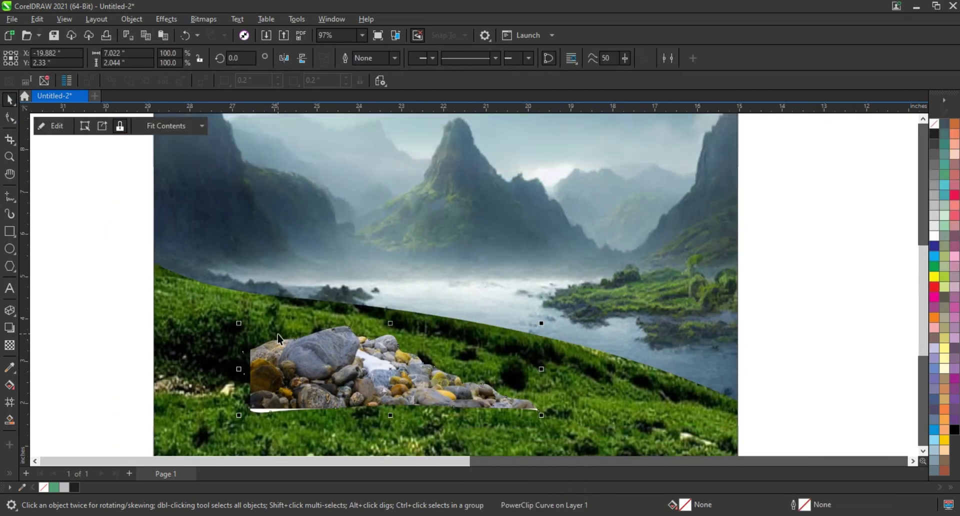
{"action": "scroll", "coordinate": [359, 320], "scroll_direction": "down", "scroll_amount": 1}
{"action": "scroll", "coordinate": [324, 369], "scroll_direction": "down", "scroll_amount": 1}
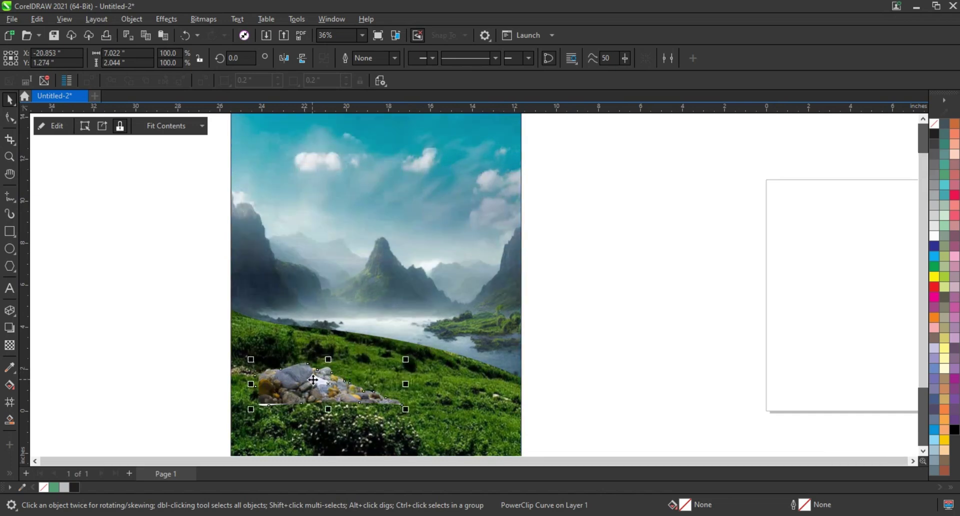
{"action": "scroll", "coordinate": [400, 300], "scroll_direction": "down", "scroll_amount": 1}
{"action": "scroll", "coordinate": [442, 314], "scroll_direction": "down", "scroll_amount": 1}
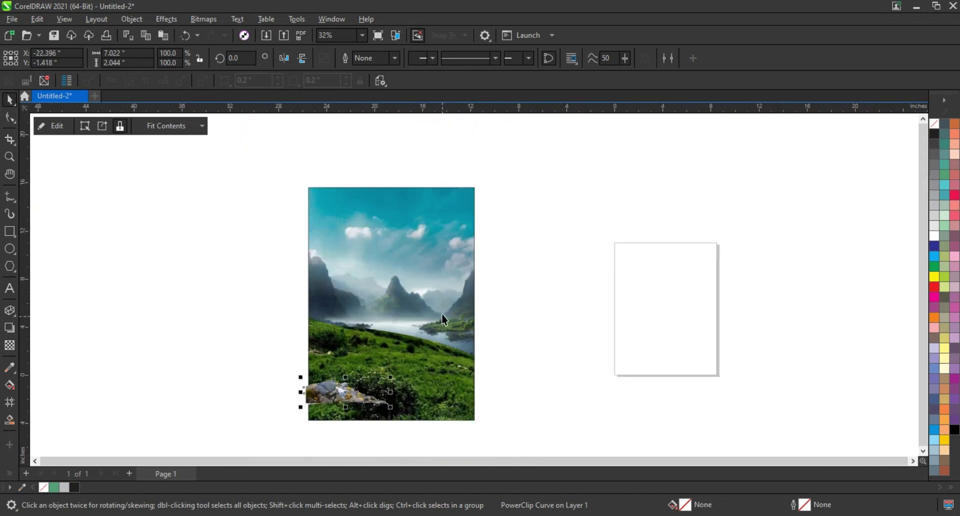
{"action": "left_click", "coordinate": [442, 314]}
{"action": "scroll", "coordinate": [415, 420], "scroll_direction": "up", "scroll_amount": 1}
Enlarge the bottom-left rocks and place a rotated copy along the shore at the right edge
{"action": "left_click_drag", "start_coordinate": [415, 420], "coordinate": [406, 448]}
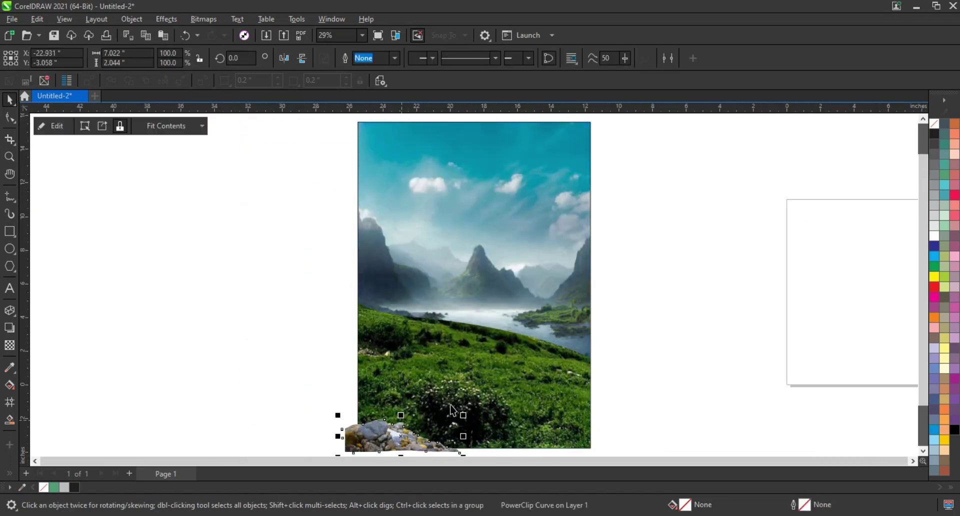
{"action": "left_click_drag", "start_coordinate": [464, 415], "coordinate": [505, 401]}
{"action": "left_click_drag", "start_coordinate": [425, 437], "coordinate": [614, 373]}
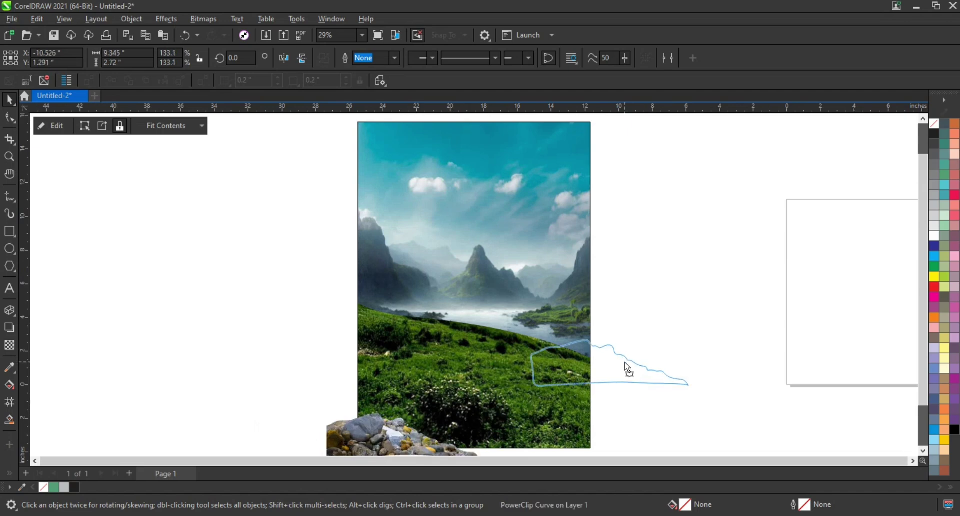
{"action": "left_click", "coordinate": [637, 368]}
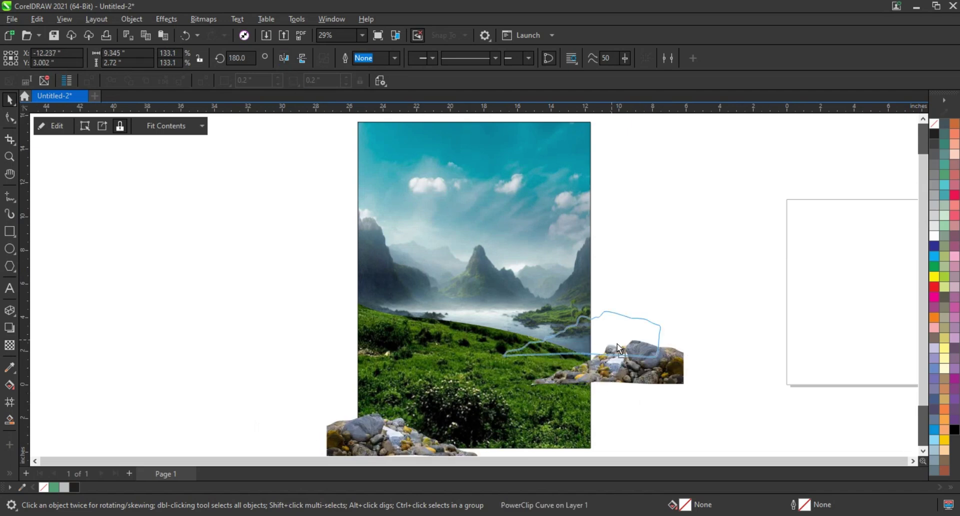
{"action": "mouse_move", "coordinate": [526, 390]}
{"action": "left_mouse_down"}
{"action": "mouse_move", "coordinate": [664, 309]}
{"action": "mouse_move", "coordinate": [629, 371]}
{"action": "left_mouse_up"}
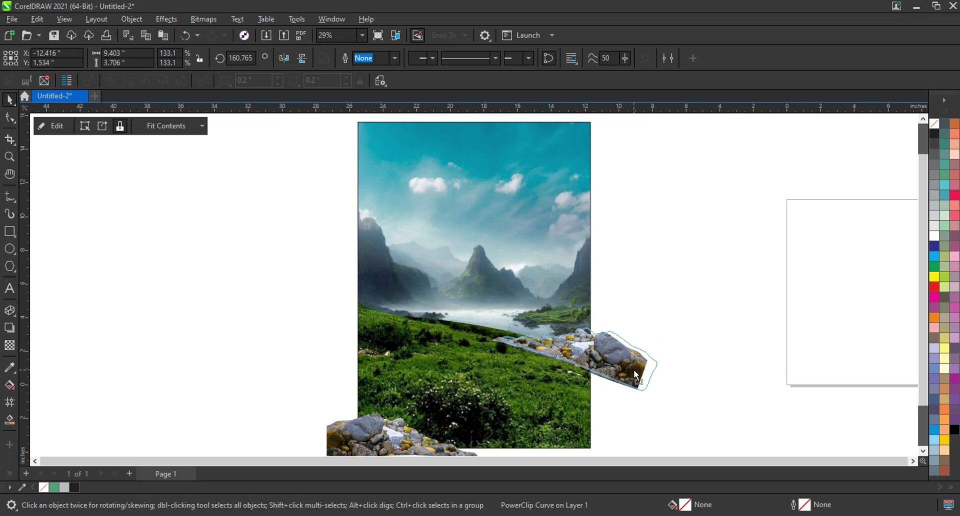
PowerClip both rock clusters inside the landscape frame
{"action": "right_click", "coordinate": [402, 433]}
{"action": "left_click", "coordinate": [466, 243]}
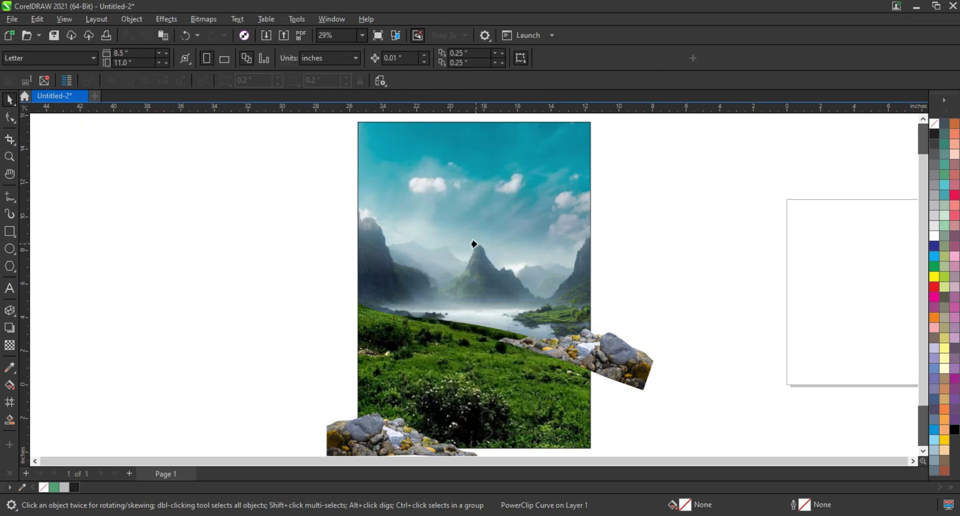
{"action": "right_click", "coordinate": [615, 372]}
{"action": "left_click", "coordinate": [652, 323]}
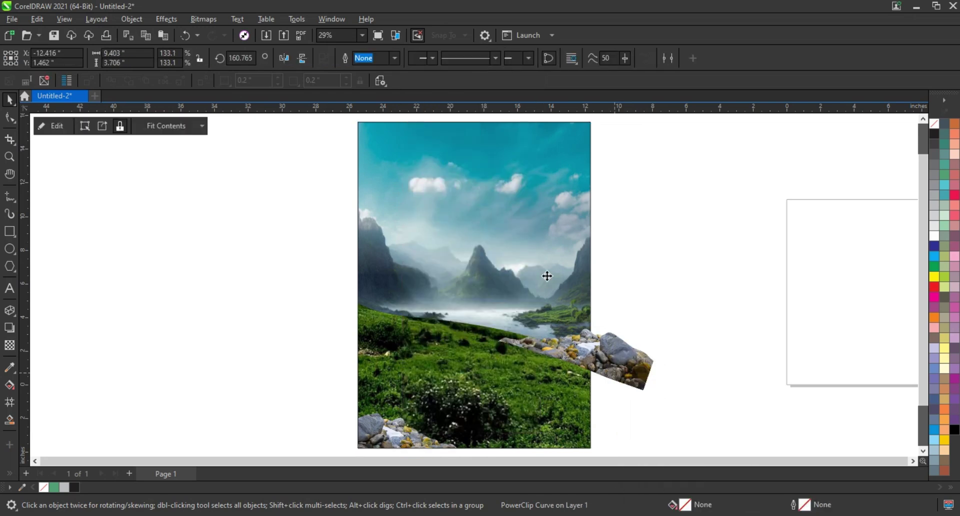
{"action": "left_click", "coordinate": [546, 276]}
Inspect the rocks inside the landscape's PowerClip contents, then preview the page full screen
{"action": "right_click", "coordinate": [547, 276]}
{"action": "left_click", "coordinate": [577, 161]}
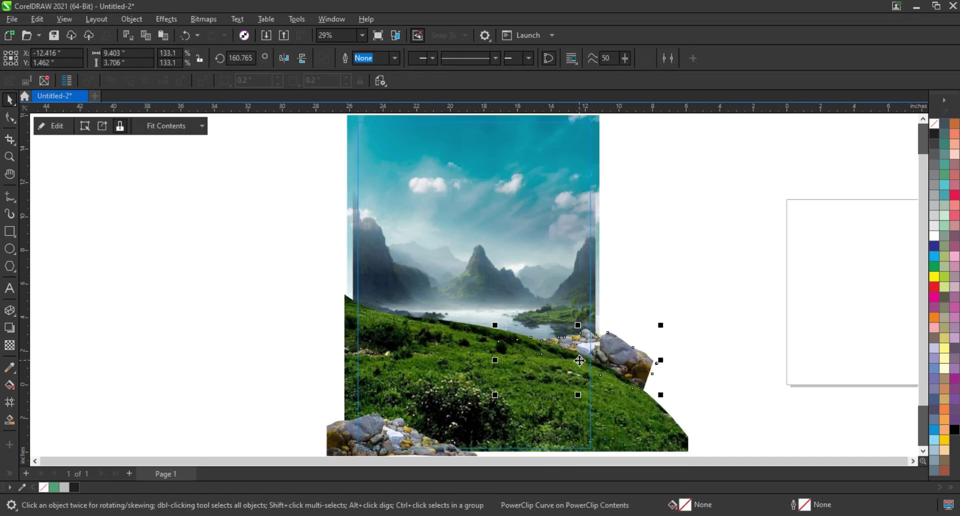
{"action": "left_click", "coordinate": [395, 443]}
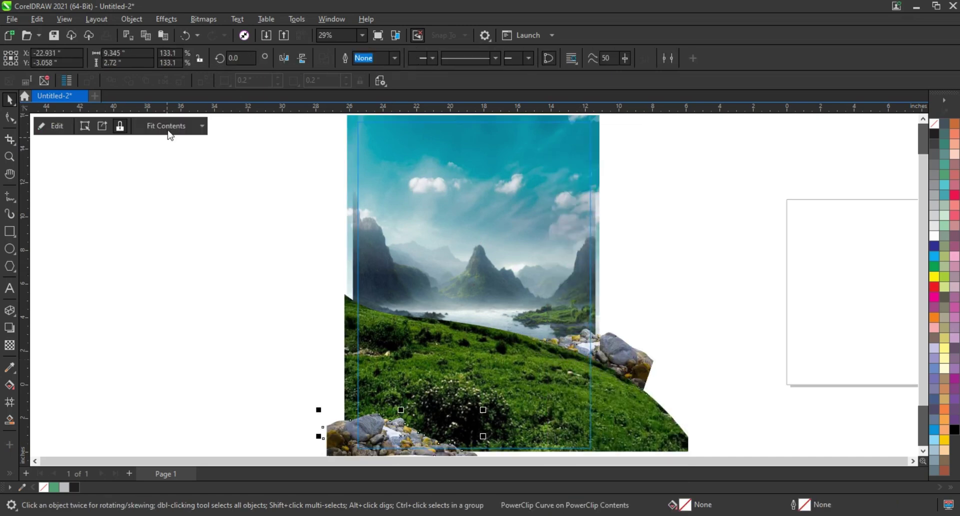
{"action": "left_click", "coordinate": [55, 126]}
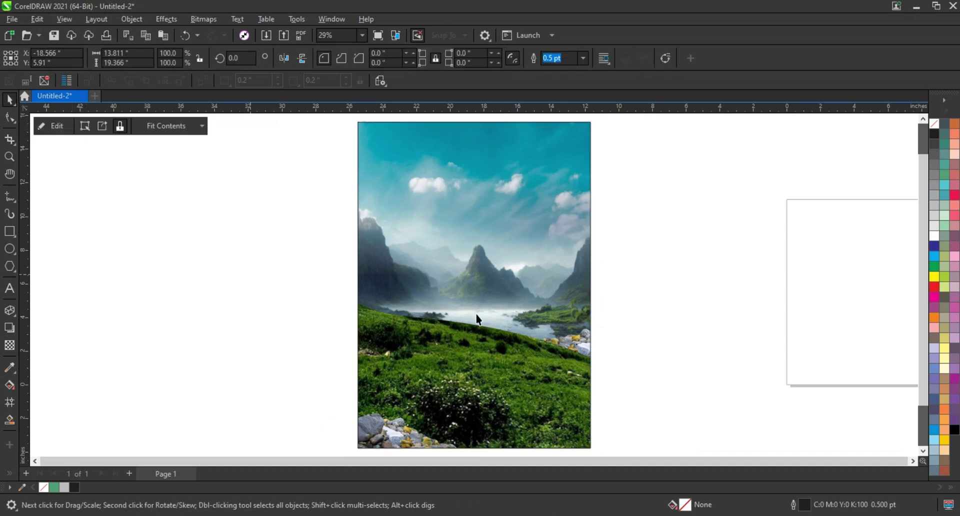
{"action": "key", "text": "F9"}
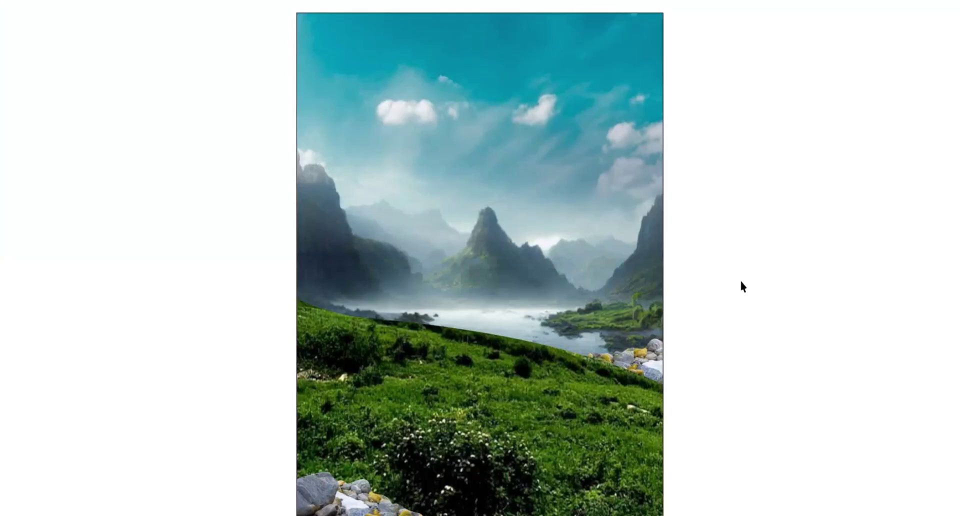
{"action": "left_click", "coordinate": [560, 370]}
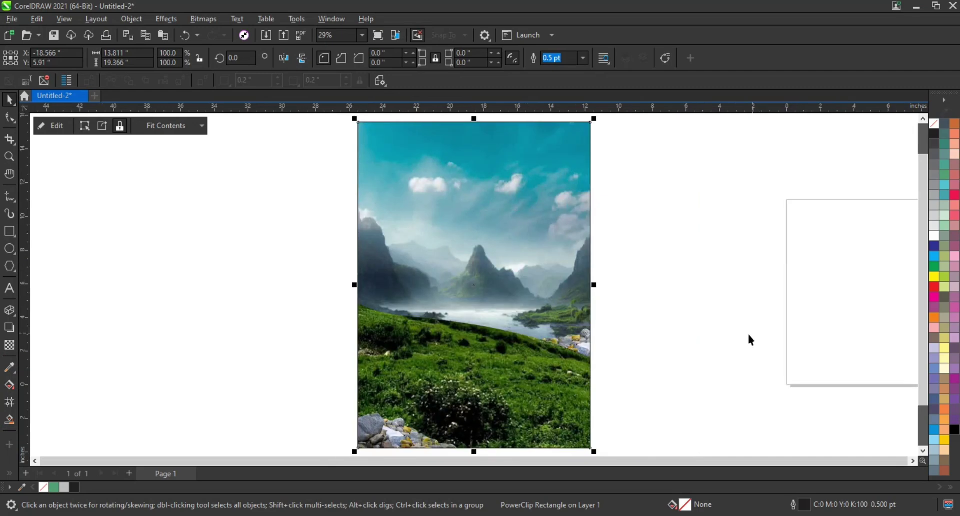
{"action": "left_click", "coordinate": [671, 321]}
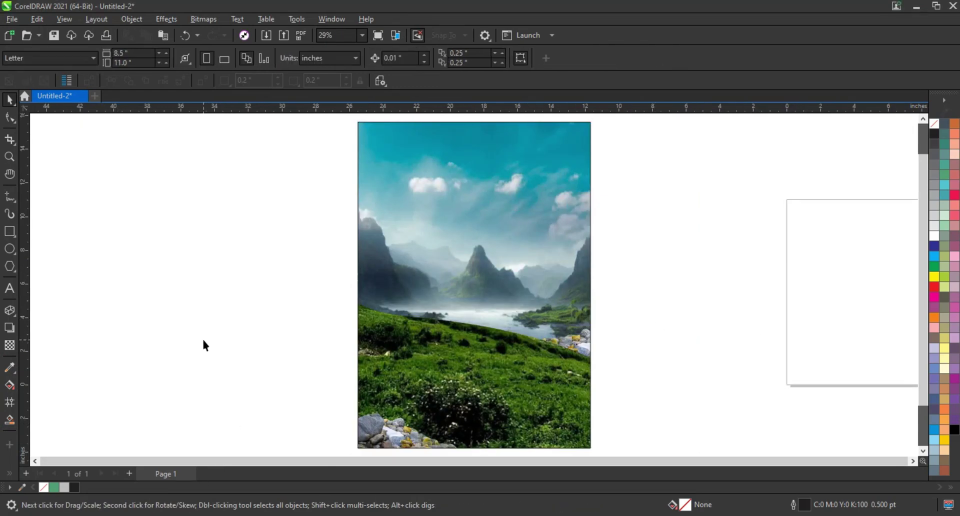
Import the gold tube image, enlarge it to about 152% and centre it on the page
{"action": "left_click", "coordinate": [870, 339]}
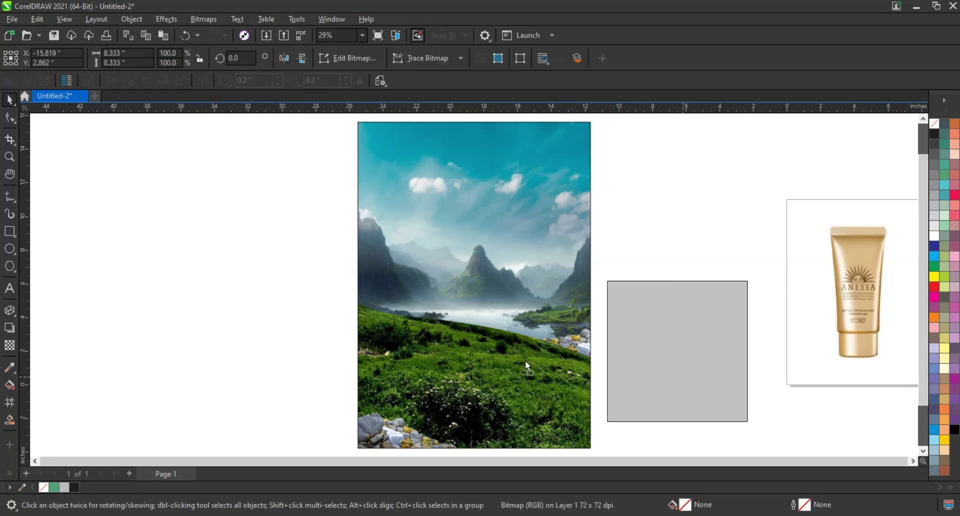
{"action": "left_click_drag", "start_coordinate": [541, 353], "coordinate": [490, 337]}
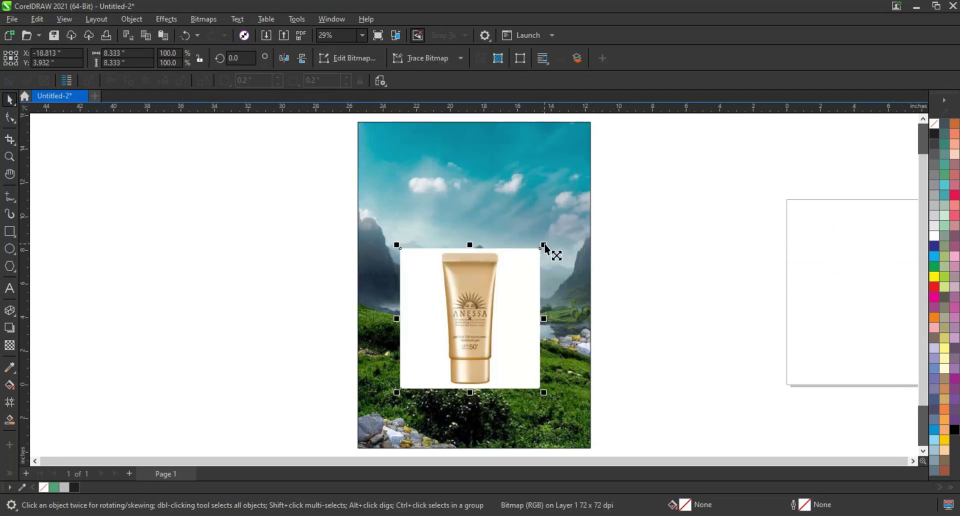
{"action": "left_click_drag", "start_coordinate": [544, 245], "coordinate": [579, 207]}
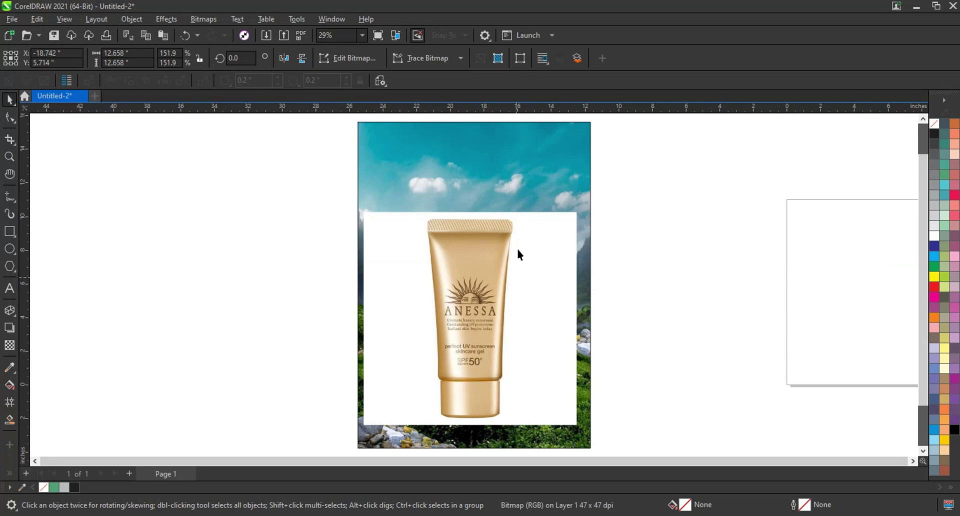
{"action": "key", "text": "p"}
{"action": "key", "text": "Escape"}
Trace the tube's outline with the Freehand tool, from the top-left corner around the bottom
{"action": "left_click", "coordinate": [10, 156]}
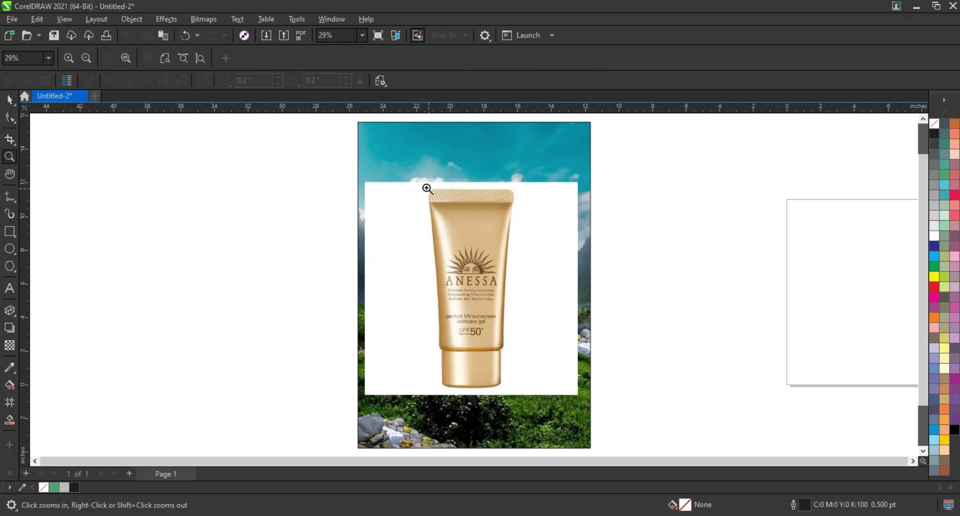
{"action": "scroll", "coordinate": [465, 242], "scroll_direction": "up", "scroll_amount": 5}
{"action": "scroll", "coordinate": [235, 165], "scroll_direction": "up", "scroll_amount": 2}
{"action": "left_click_drag", "start_coordinate": [236, 165], "coordinate": [183, 188]}
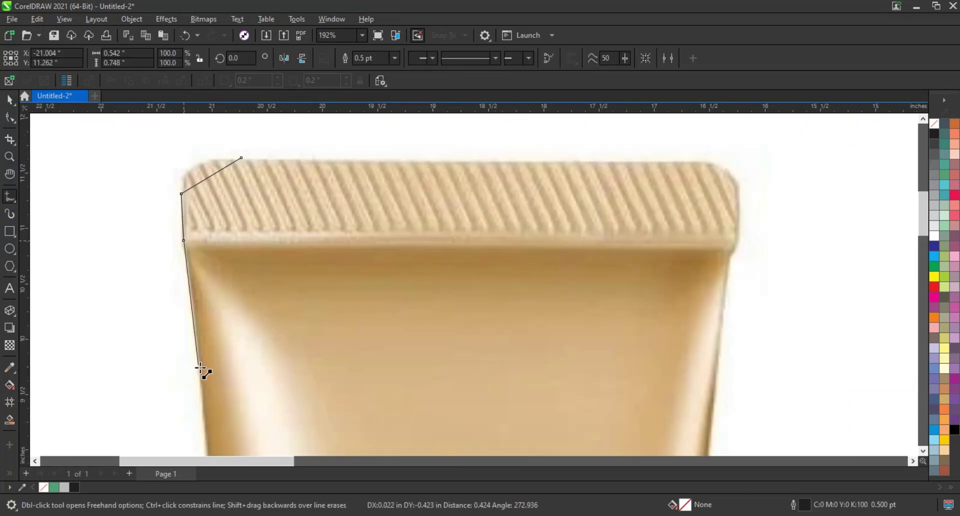
{"action": "scroll", "coordinate": [453, 256], "scroll_direction": "down", "scroll_amount": 10}
{"action": "scroll", "coordinate": [454, 256], "scroll_direction": "up", "scroll_amount": 6}
{"action": "key", "text": "F5"}
{"action": "mouse_move", "coordinate": [382, 146]}
{"action": "left_mouse_down"}
{"action": "mouse_move", "coordinate": [394, 338]}
{"action": "mouse_move", "coordinate": [491, 407]}
{"action": "mouse_move", "coordinate": [487, 164]}
{"action": "mouse_move", "coordinate": [384, 146]}
{"action": "mouse_move", "coordinate": [493, 203]}
{"action": "left_mouse_up"}
{"action": "scroll", "coordinate": [496, 342], "scroll_direction": "down", "scroll_amount": 1}
Refine the traced outline's nodes with the Shape tool, bowing the bottom-left corner to fit
{"action": "key", "text": "F10"}
{"action": "scroll", "coordinate": [427, 137], "scroll_direction": "up", "scroll_amount": 5}
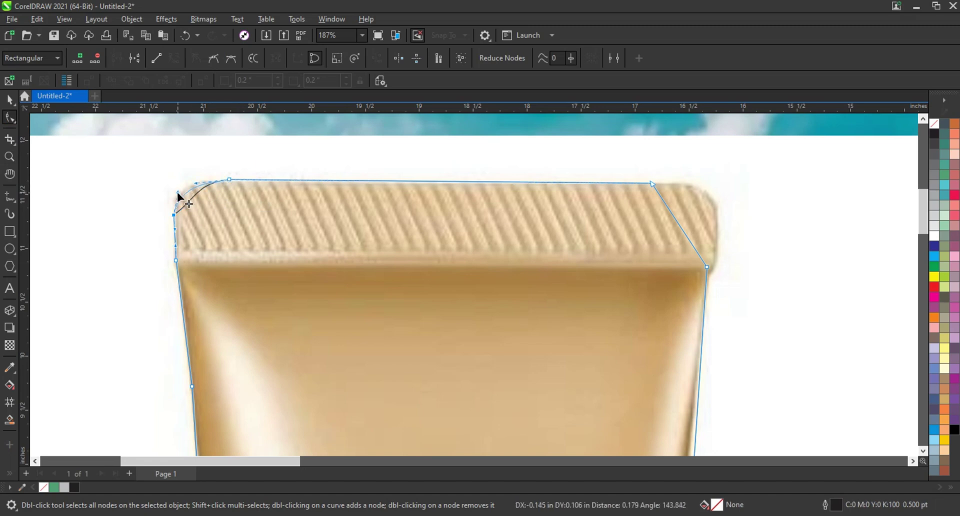
{"action": "left_click_drag", "start_coordinate": [178, 196], "coordinate": [180, 198]}
{"action": "scroll", "coordinate": [606, 420], "scroll_direction": "down", "scroll_amount": 2}
{"action": "left_click", "coordinate": [923, 451]}
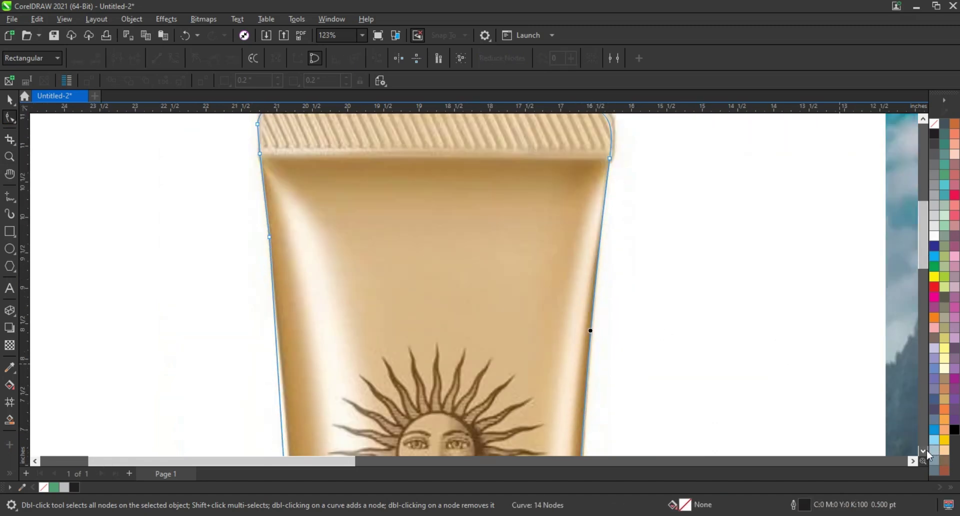
{"action": "scroll", "coordinate": [295, 300], "scroll_direction": "down", "scroll_amount": 2}
{"action": "scroll", "coordinate": [320, 262], "scroll_direction": "down", "scroll_amount": 1}
{"action": "scroll", "coordinate": [320, 262], "scroll_direction": "up", "scroll_amount": 1}
{"action": "left_click_drag", "start_coordinate": [547, 243], "coordinate": [542, 245]}
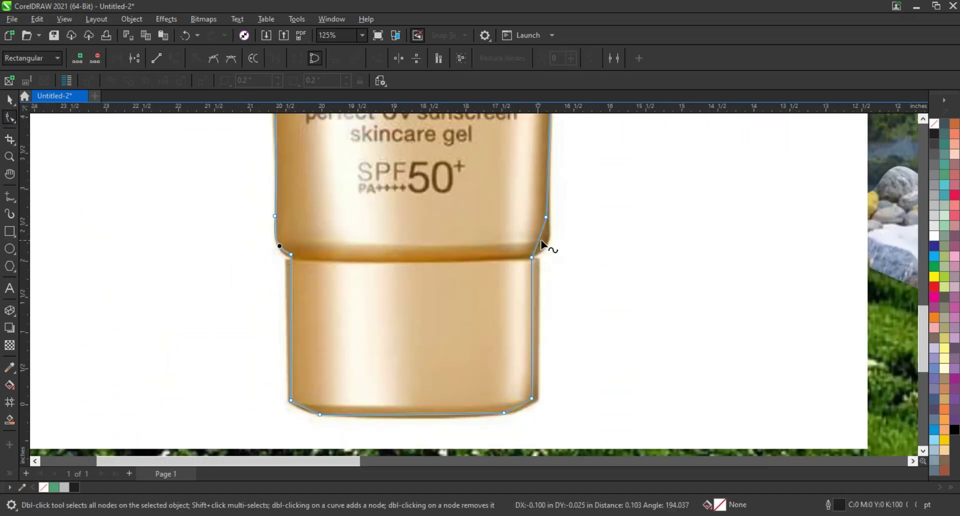
{"action": "left_click_drag", "start_coordinate": [303, 405], "coordinate": [300, 408]}
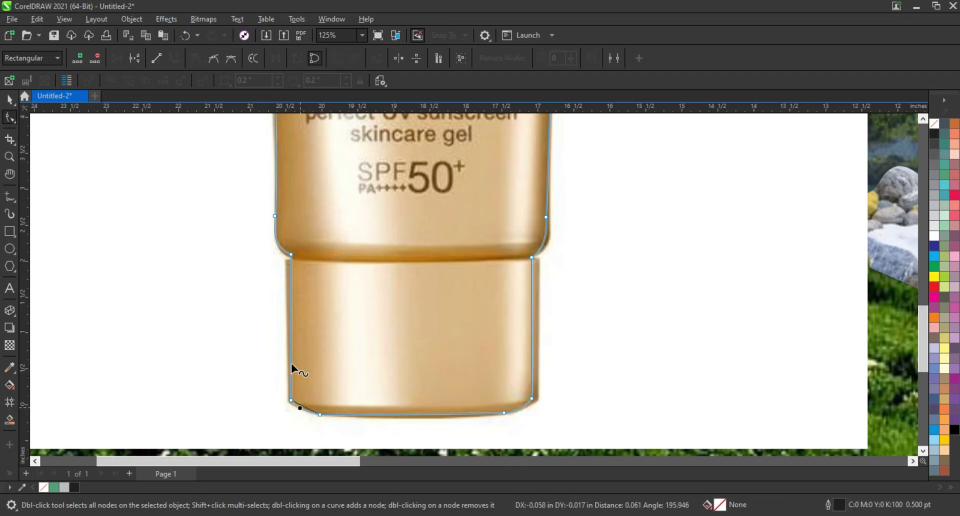
PowerClip the tube image inside the traced outline
{"action": "right_click", "coordinate": [649, 263]}
{"action": "left_click", "coordinate": [689, 325]}
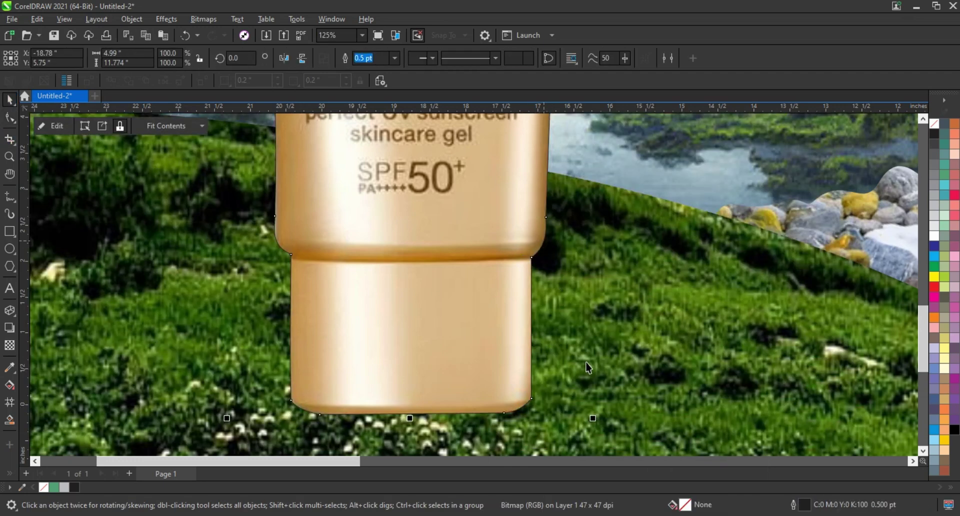
{"action": "scroll", "coordinate": [587, 367], "scroll_direction": "down", "scroll_amount": 5}
{"action": "left_click", "coordinate": [436, 235]}
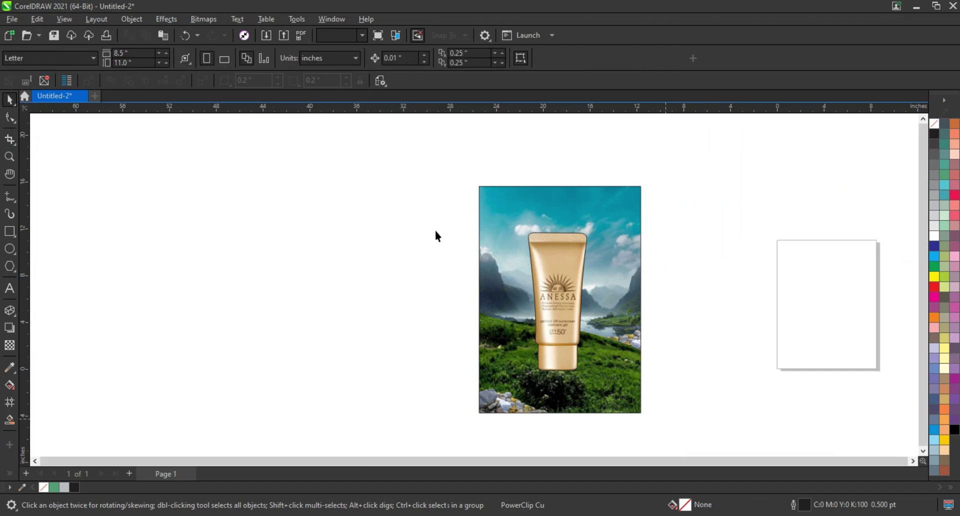
{"action": "key", "text": "Tab"}
{"action": "key", "text": "shift+F2"}
Remove the clipped tube's outline, shrink it to 89.5% and nudge it up-left
{"action": "left_click", "coordinate": [486, 260]}
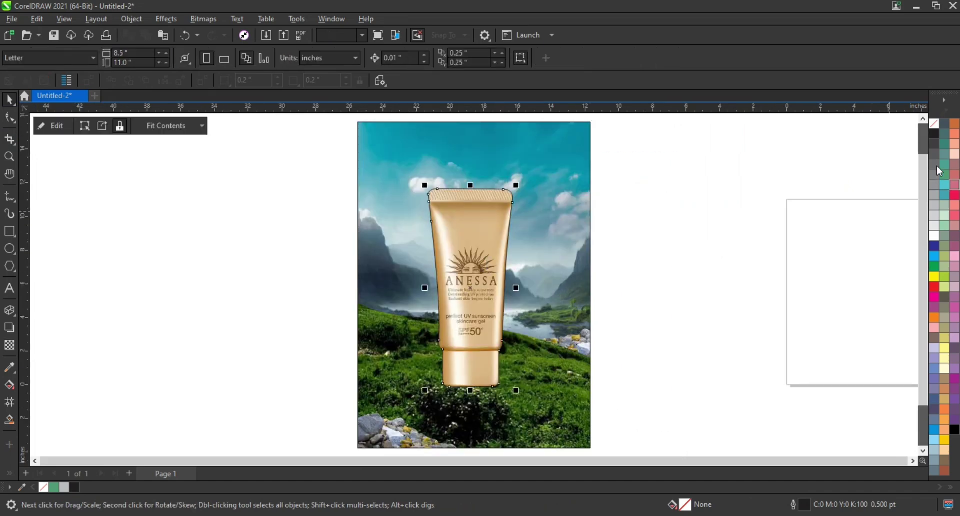
{"action": "right_click", "coordinate": [934, 133]}
{"action": "left_click", "coordinate": [894, 135]}
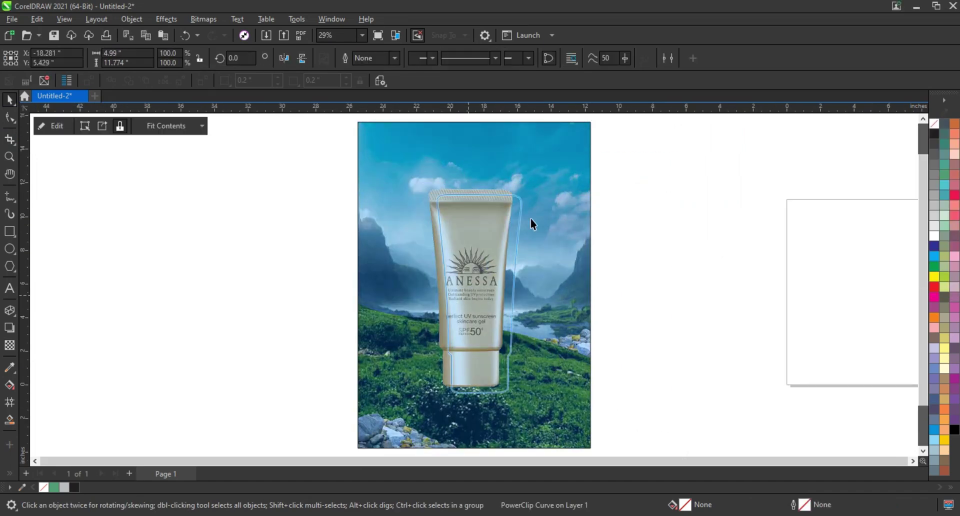
{"action": "left_click_drag", "start_coordinate": [516, 185], "coordinate": [520, 201]}
{"action": "left_click_drag", "start_coordinate": [484, 281], "coordinate": [476, 279]}
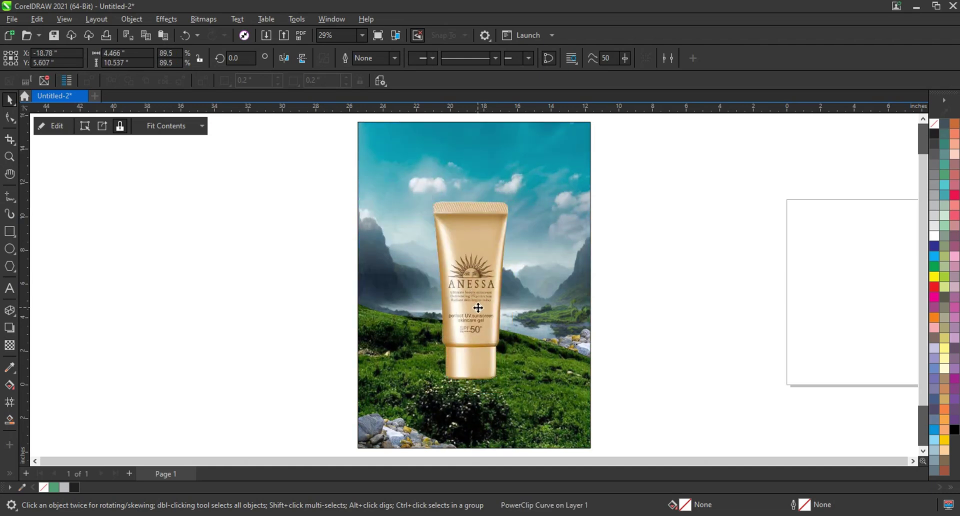
{"action": "left_click", "coordinate": [675, 332]}
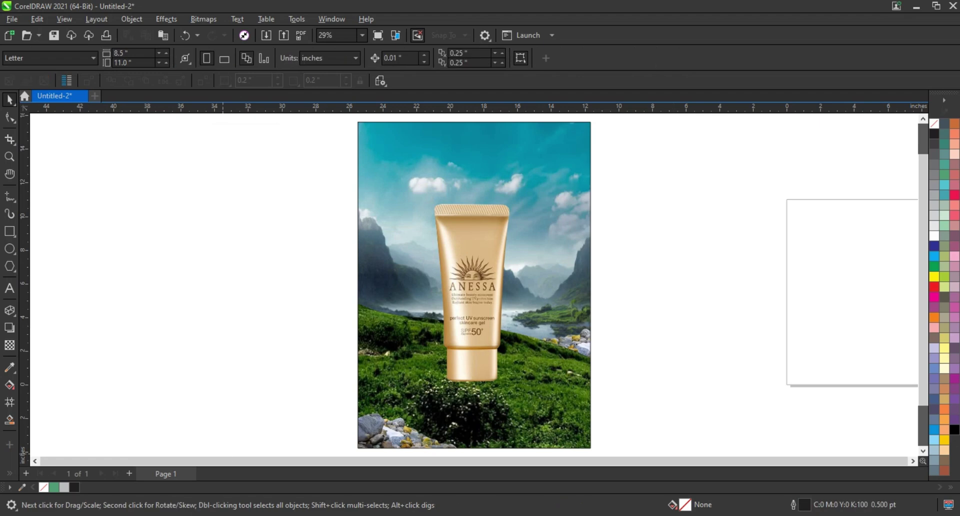
Place ivy beside the tube at 63%, add copies over the tube, and shrink a sprig to 21%
{"action": "left_click_drag", "start_coordinate": [867, 344], "coordinate": [520, 364]}
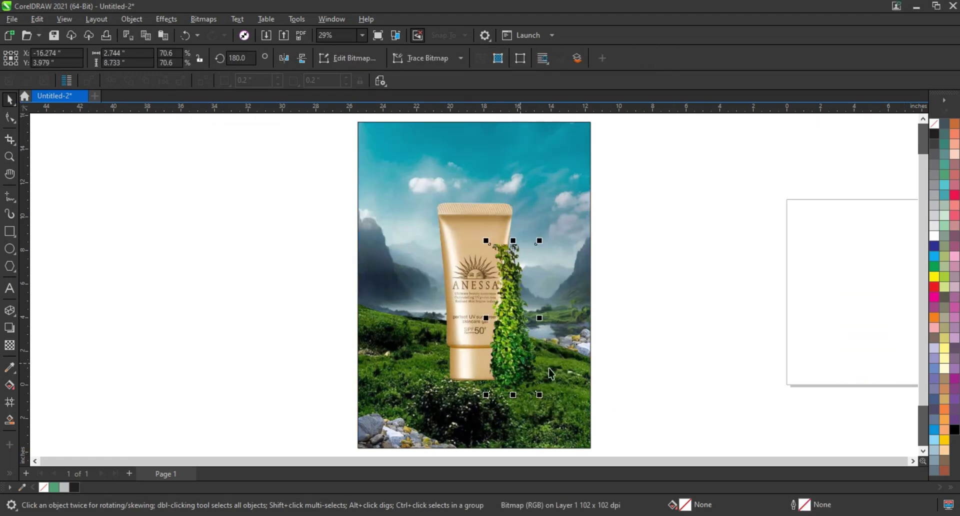
{"action": "left_click_drag", "start_coordinate": [539, 240], "coordinate": [534, 249]}
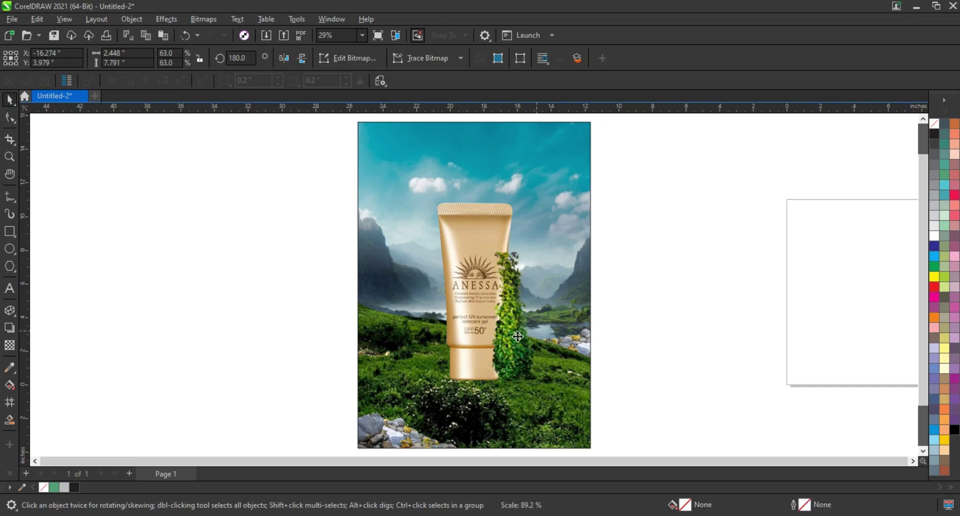
{"action": "left_click_drag", "start_coordinate": [536, 320], "coordinate": [467, 338]}
{"action": "mouse_move", "coordinate": [477, 252]}
{"action": "left_mouse_down"}
{"action": "mouse_move", "coordinate": [476, 285]}
{"action": "mouse_move", "coordinate": [464, 301]}
{"action": "mouse_move", "coordinate": [449, 293]}
{"action": "left_mouse_up"}
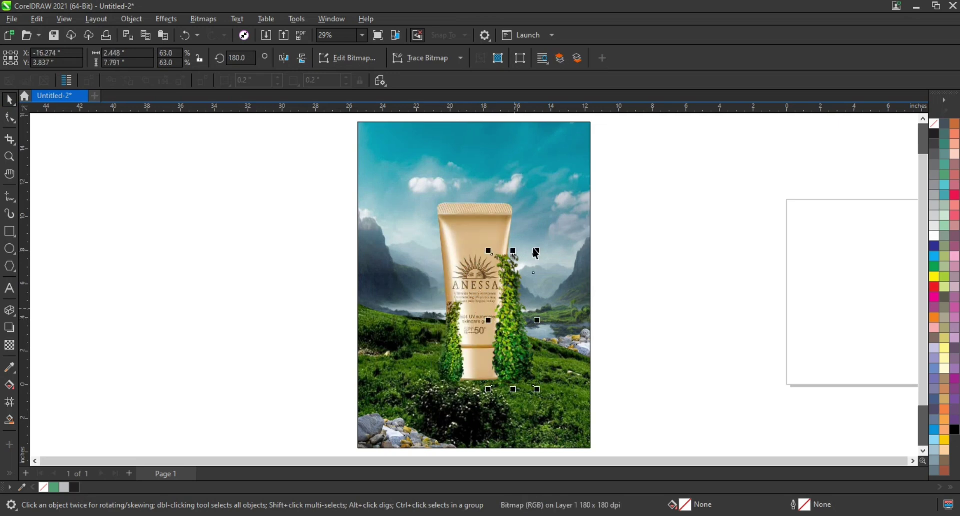
{"action": "left_click_drag", "start_coordinate": [499, 350], "coordinate": [470, 367]}
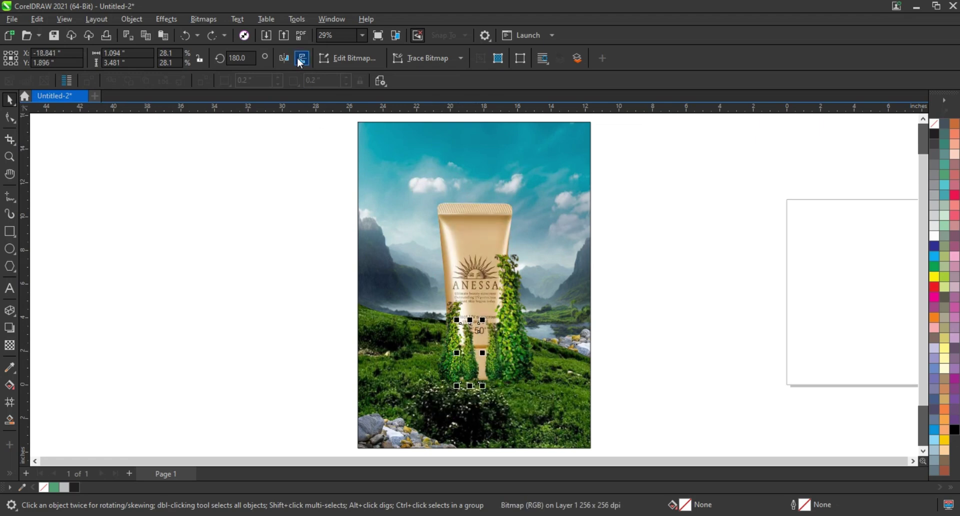
{"action": "left_click_drag", "start_coordinate": [456, 320], "coordinate": [461, 337]}
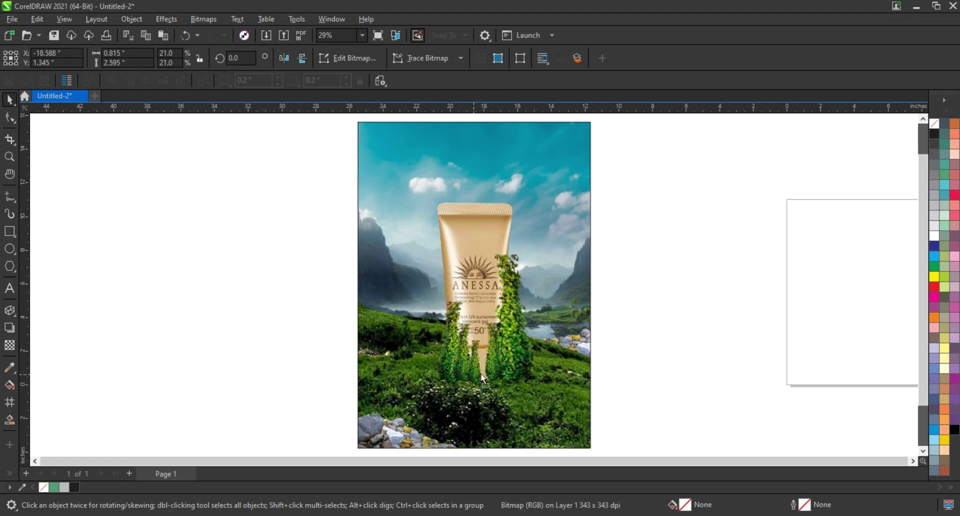
Flip the ivy copy horizontally and enlarge it, raising it over the tube
{"action": "left_click", "coordinate": [288, 61]}
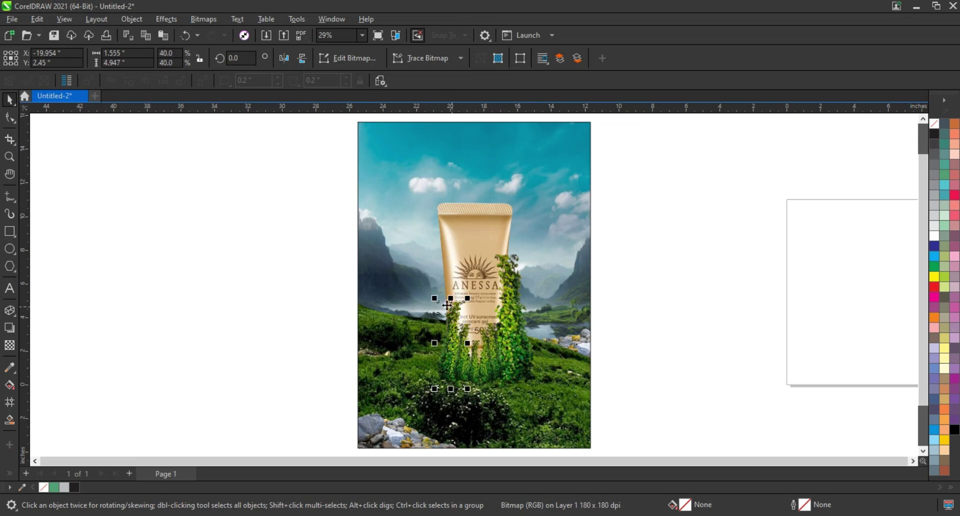
{"action": "left_click_drag", "start_coordinate": [492, 335], "coordinate": [528, 256]}
{"action": "left_click_drag", "start_coordinate": [654, 237], "coordinate": [349, 421]}
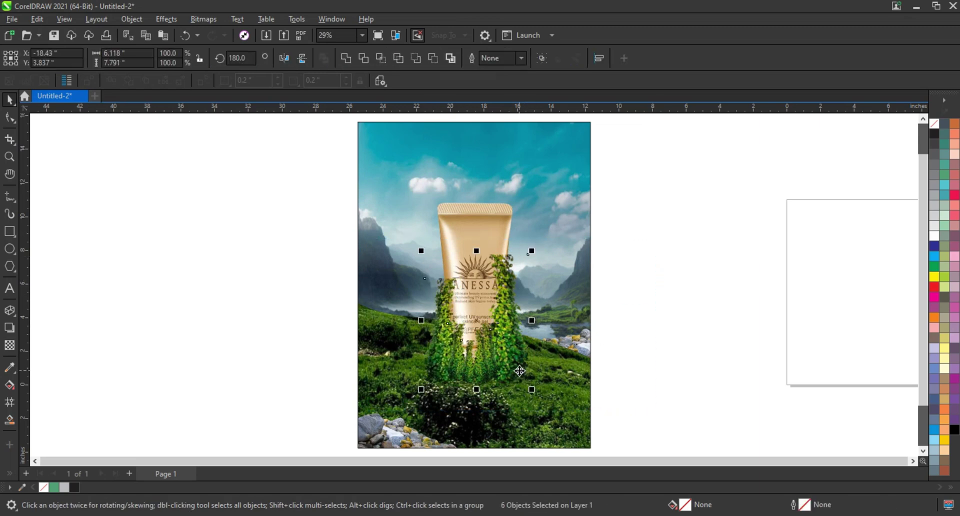
{"action": "left_click", "coordinate": [608, 328]}
{"action": "left_click", "coordinate": [487, 344]}
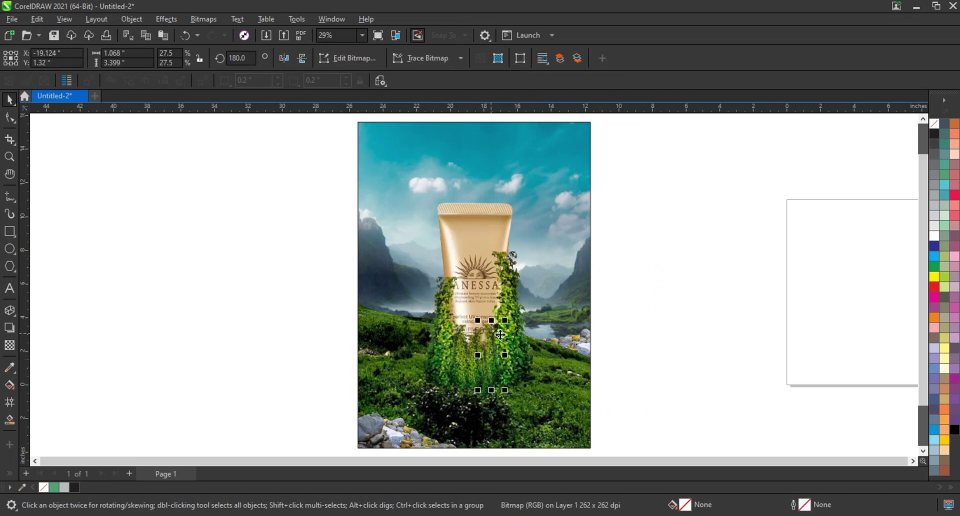
Undo the stray move and delete the small plant bitmap
{"action": "key", "text": "ctrl+z"}
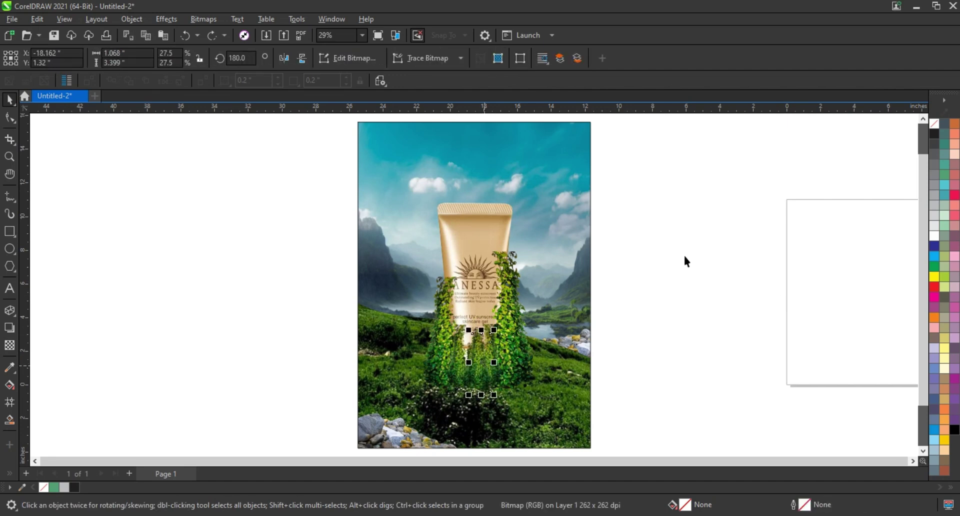
{"action": "key", "text": "Delete"}
{"action": "left_click", "coordinate": [581, 183]}
{"action": "right_click", "coordinate": [934, 124]}
Draw a rectangle across the poster's lower half and move it aside, left of the poster
{"action": "key", "text": "Escape"}
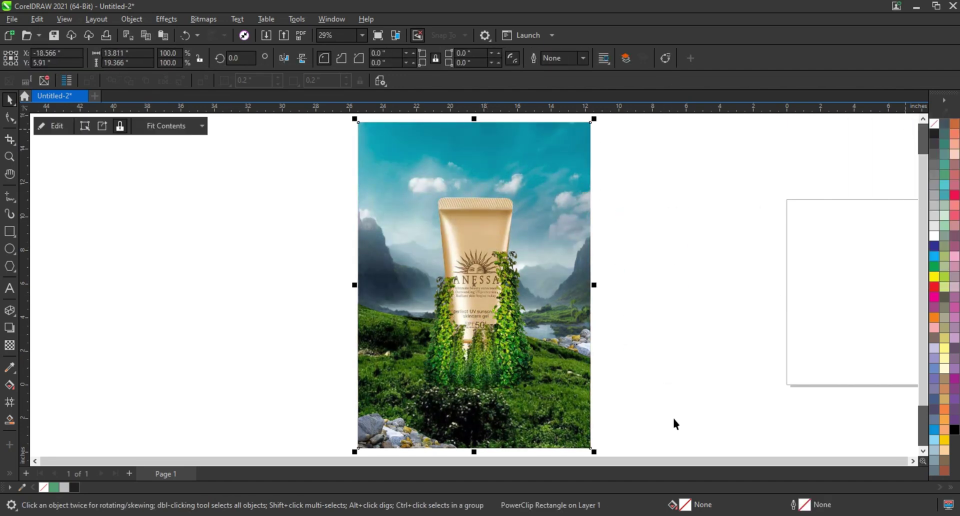
{"action": "scroll", "coordinate": [617, 246], "scroll_direction": "up", "scroll_amount": 2}
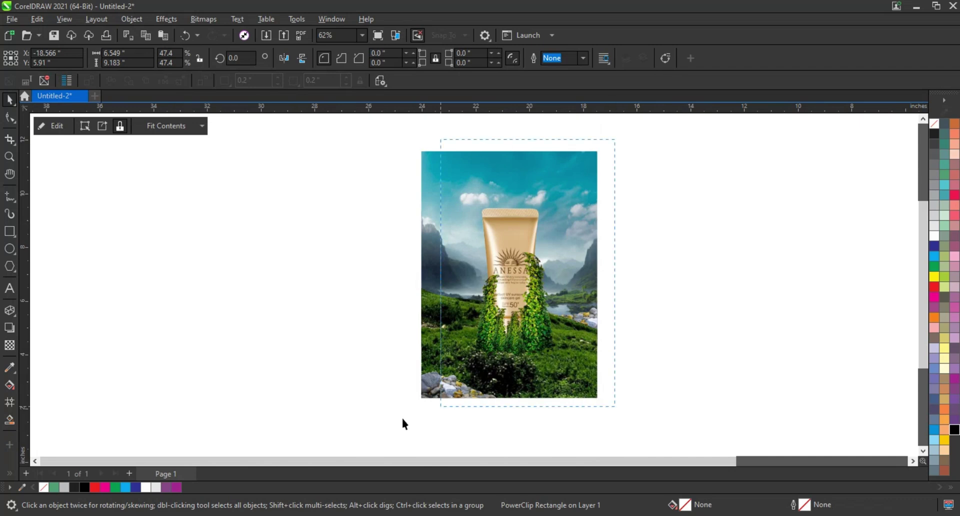
{"action": "scroll", "coordinate": [402, 411], "scroll_direction": "down", "scroll_amount": 1}
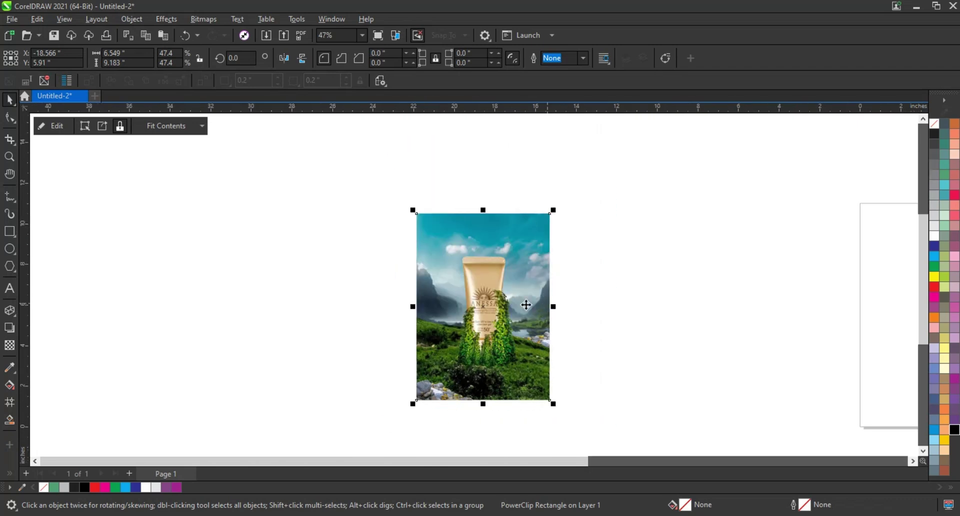
{"action": "scroll", "coordinate": [530, 310], "scroll_direction": "up", "scroll_amount": 1}
{"action": "left_click", "coordinate": [637, 321]}
{"action": "key", "text": "F6"}
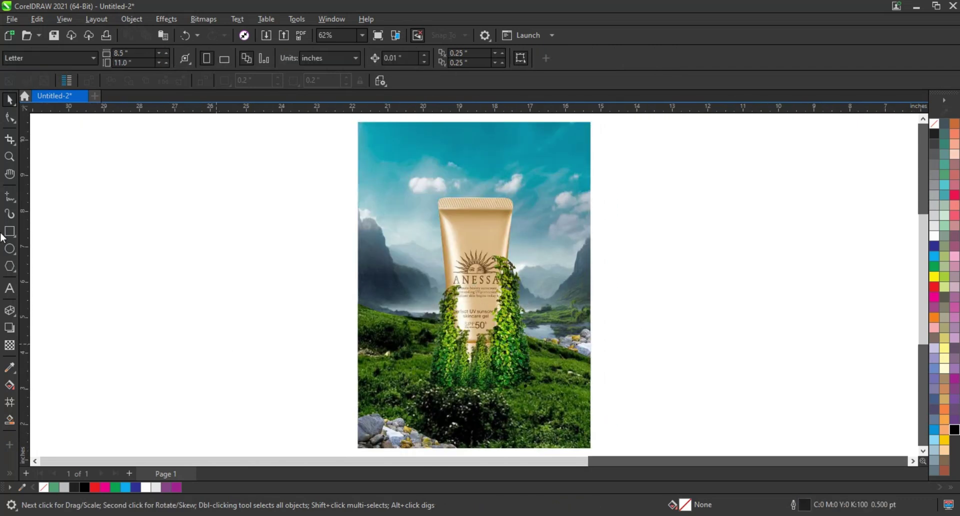
{"action": "mouse_move", "coordinate": [344, 453]}
{"action": "left_mouse_down"}
{"action": "mouse_move", "coordinate": [666, 342]}
{"action": "mouse_move", "coordinate": [603, 318]}
{"action": "left_mouse_up"}
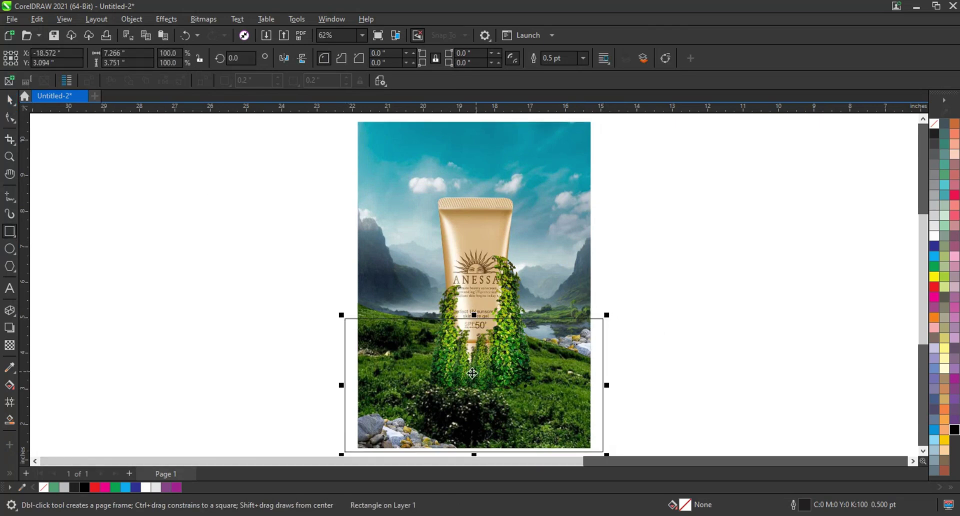
{"action": "left_click_drag", "start_coordinate": [472, 373], "coordinate": [159, 374]}
Convert the PowerClipped poster artwork into a bitmap with Bitmaps > Convert to Bitmap
{"action": "left_click", "coordinate": [453, 337]}
{"action": "scroll", "coordinate": [453, 337], "scroll_direction": "down", "scroll_amount": 2}
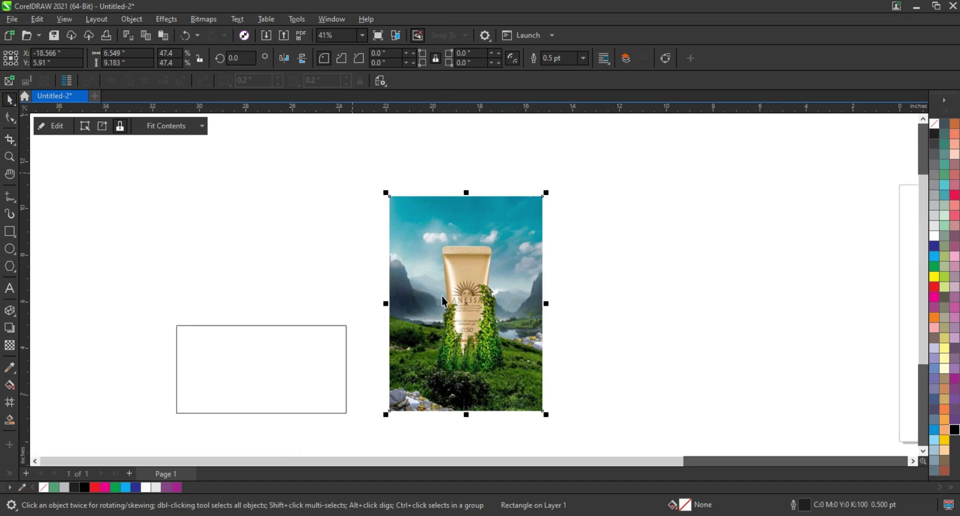
{"action": "key", "text": "shift+F2"}
{"action": "left_click", "coordinate": [203, 19]}
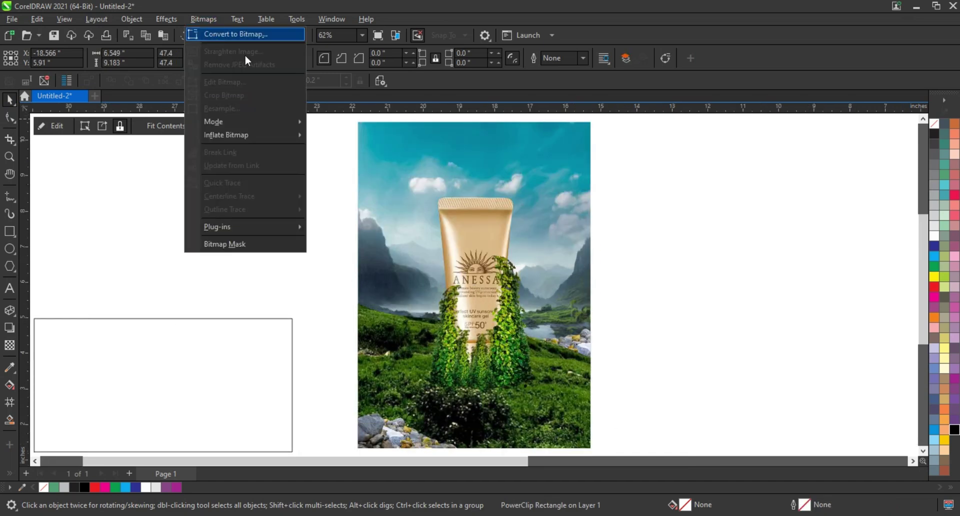
{"action": "left_click", "coordinate": [235, 34]}
{"action": "left_click", "coordinate": [486, 334]}
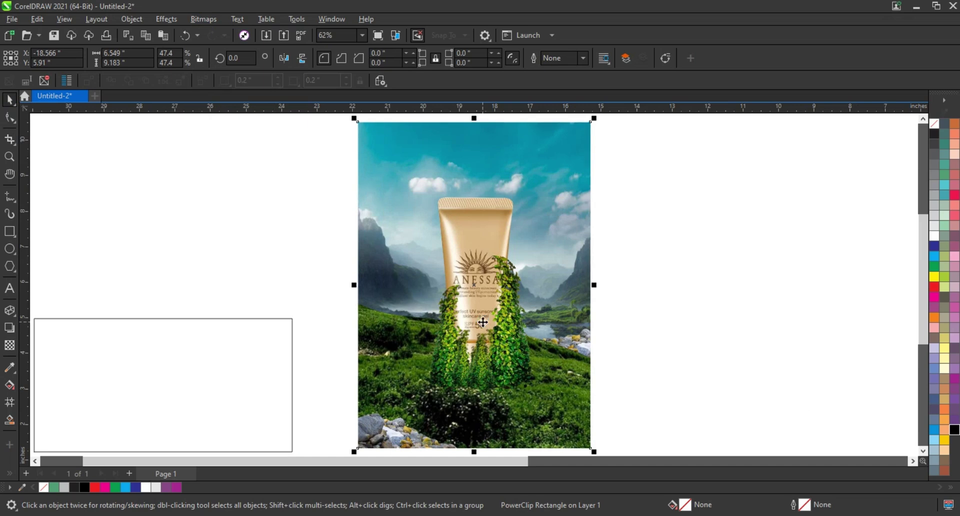
Apply Color Balance to the poster bitmap with values 3, 4 and -24 for a teal-green cast
{"action": "left_click", "coordinate": [167, 22]}
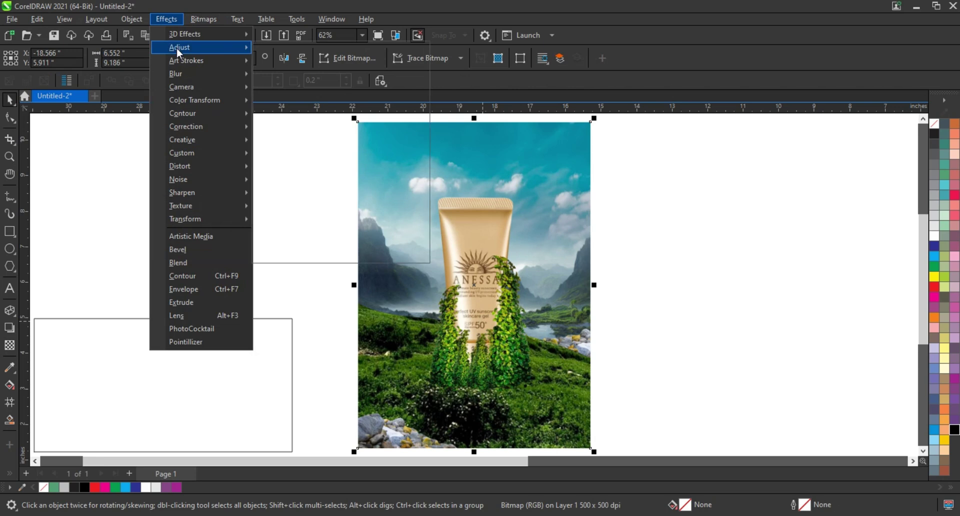
{"action": "mouse_move", "coordinate": [180, 47]}
{"action": "left_click", "coordinate": [577, 283]}
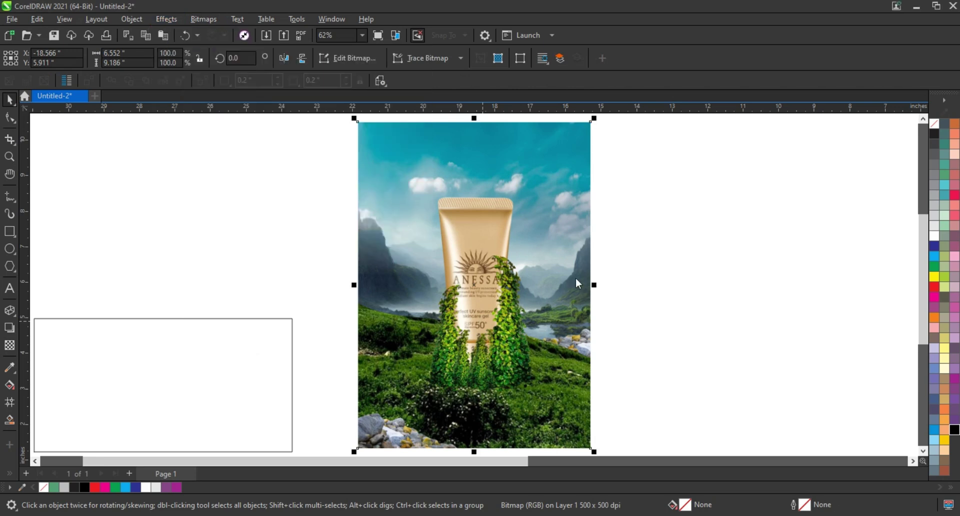
{"action": "left_click_drag", "start_coordinate": [487, 164], "coordinate": [738, 195]}
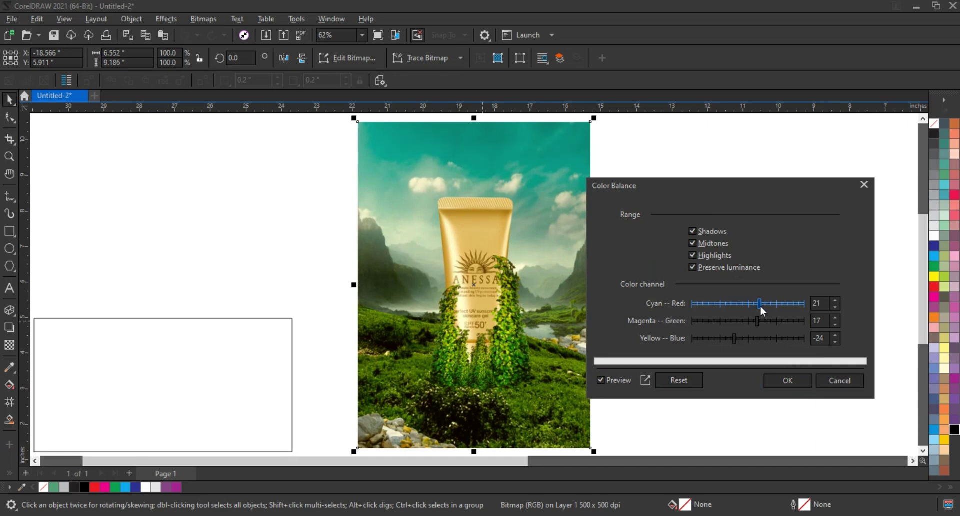
{"action": "left_click", "coordinate": [763, 322]}
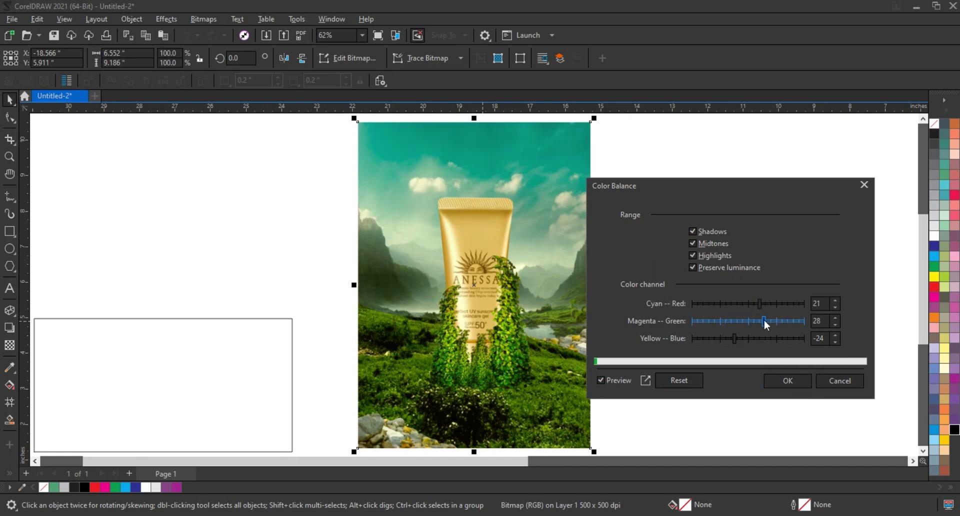
{"action": "left_click", "coordinate": [758, 306]}
{"action": "left_click_drag", "start_coordinate": [755, 310], "coordinate": [753, 323]}
{"action": "left_click", "coordinate": [756, 321]}
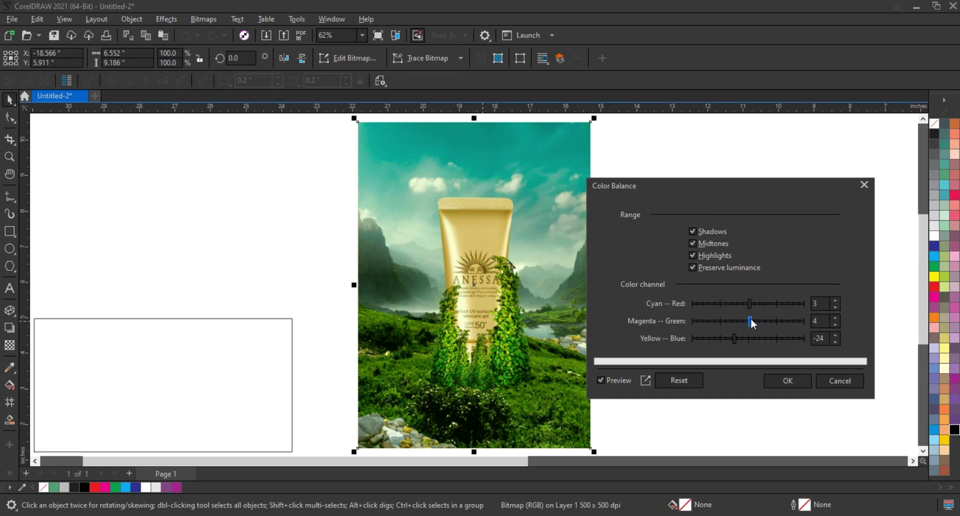
{"action": "left_click", "coordinate": [772, 380]}
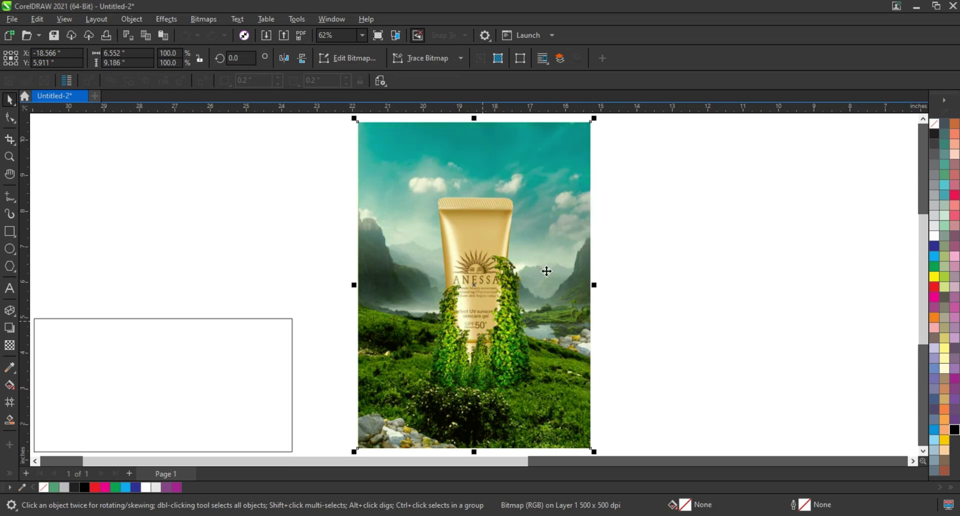
Move the rectangle over the poster's bottom, fill it black and resize it to the poster width
{"action": "scroll", "coordinate": [606, 284], "scroll_direction": "down", "scroll_amount": 2}
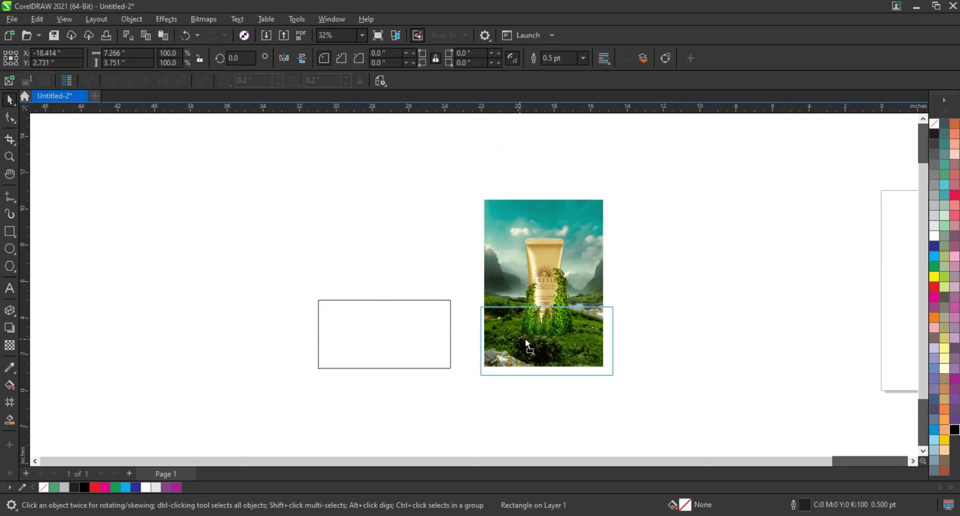
{"action": "left_click_drag", "start_coordinate": [352, 343], "coordinate": [511, 347]}
{"action": "left_click", "coordinate": [954, 430]}
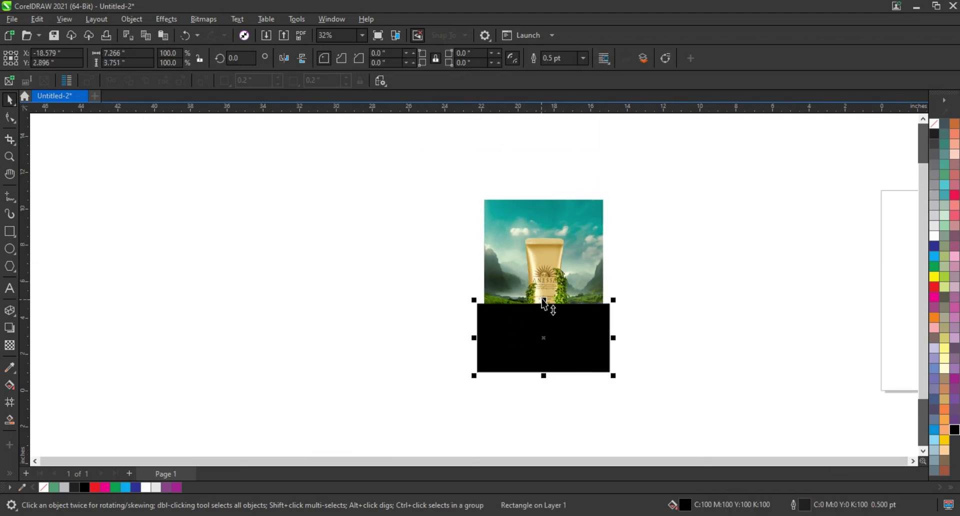
{"action": "scroll", "coordinate": [619, 259], "scroll_direction": "up", "scroll_amount": 3}
{"action": "scroll", "coordinate": [645, 118], "scroll_direction": "down", "scroll_amount": 1}
{"action": "scroll", "coordinate": [619, 216], "scroll_direction": "down", "scroll_amount": 1}
{"action": "left_click", "coordinate": [625, 158], "text": "shift"}
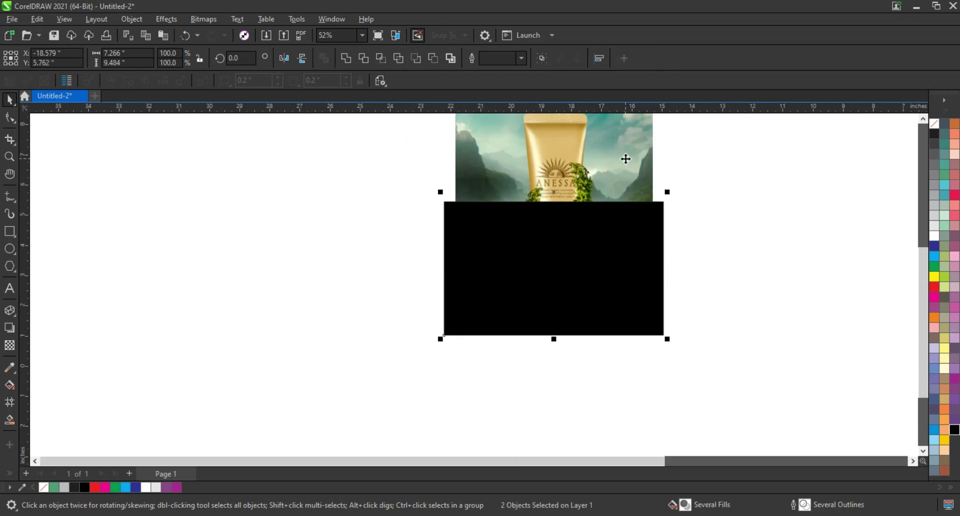
{"action": "left_click_drag", "start_coordinate": [591, 251], "coordinate": [580, 250]}
{"action": "left_click_drag", "start_coordinate": [431, 268], "coordinate": [455, 272]}
{"action": "key", "text": "shift+F2"}
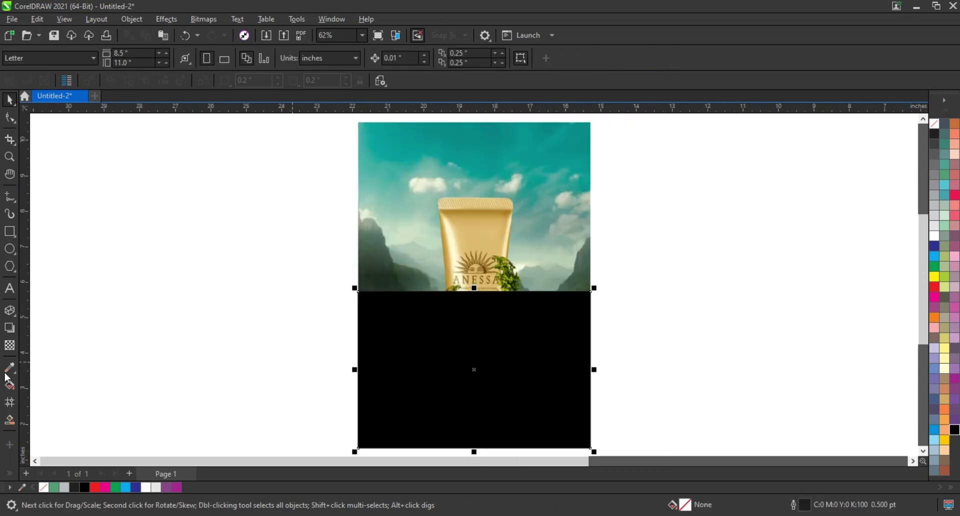
Give the black rectangle a fountain transparency fading from clear above to dark at the bottom
{"action": "left_click", "coordinate": [9, 345]}
{"action": "left_click_drag", "start_coordinate": [472, 426], "coordinate": [470, 315]}
{"action": "left_click_drag", "start_coordinate": [473, 425], "coordinate": [472, 431]}
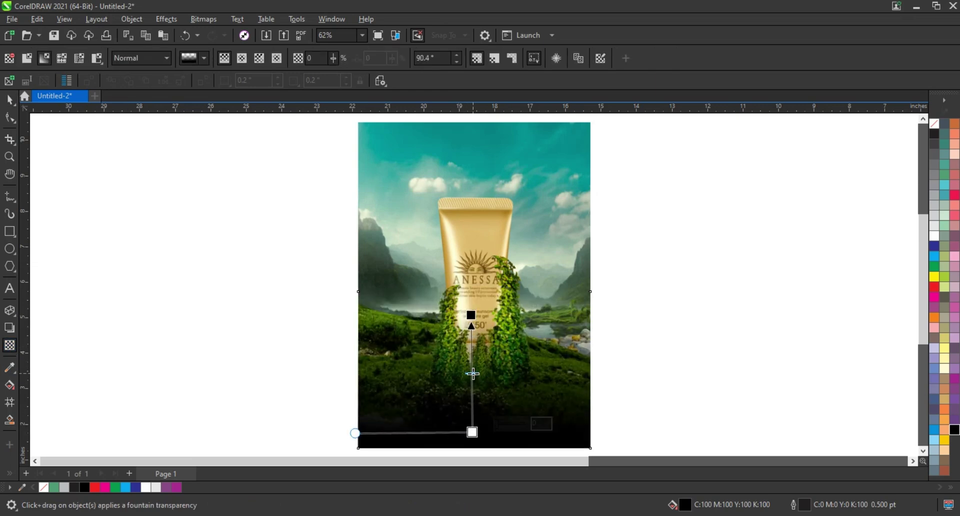
{"action": "key", "text": "space"}
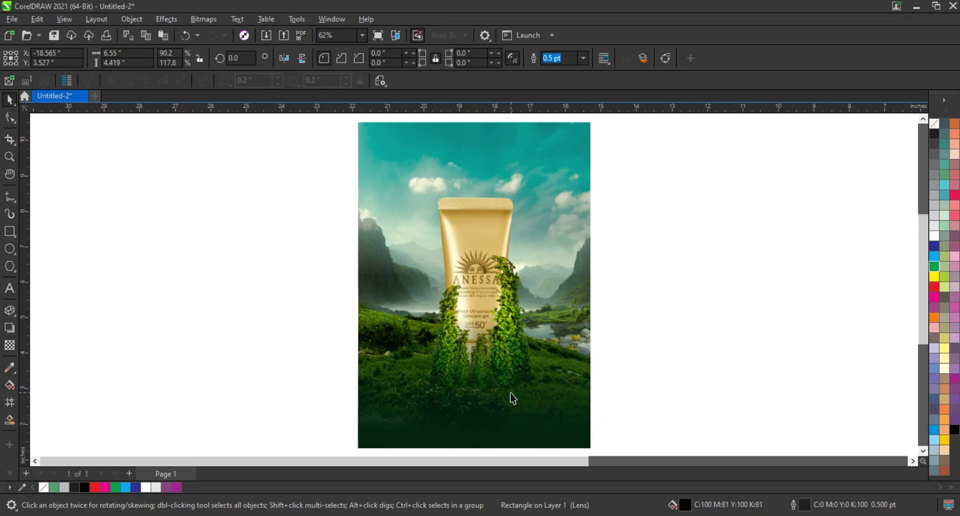
{"action": "left_click", "coordinate": [545, 217]}
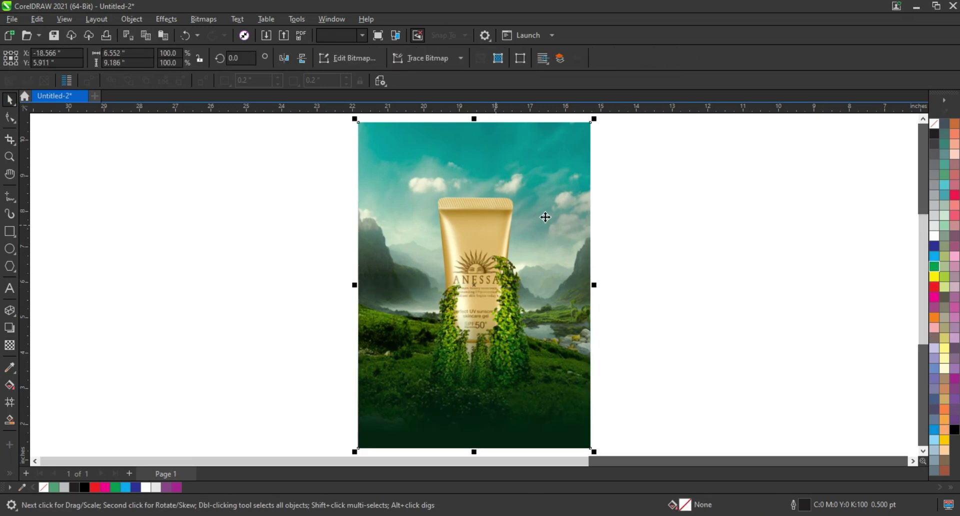
{"action": "left_click", "coordinate": [610, 269]}
{"action": "scroll", "coordinate": [610, 268], "scroll_direction": "down", "scroll_amount": 2}
{"action": "key", "text": "shift+F2"}
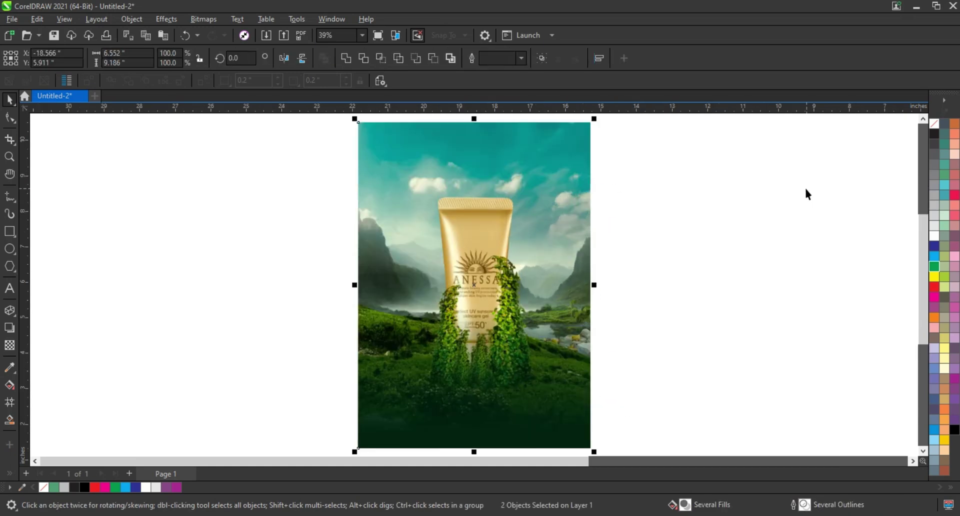
{"action": "key", "text": "F9"}
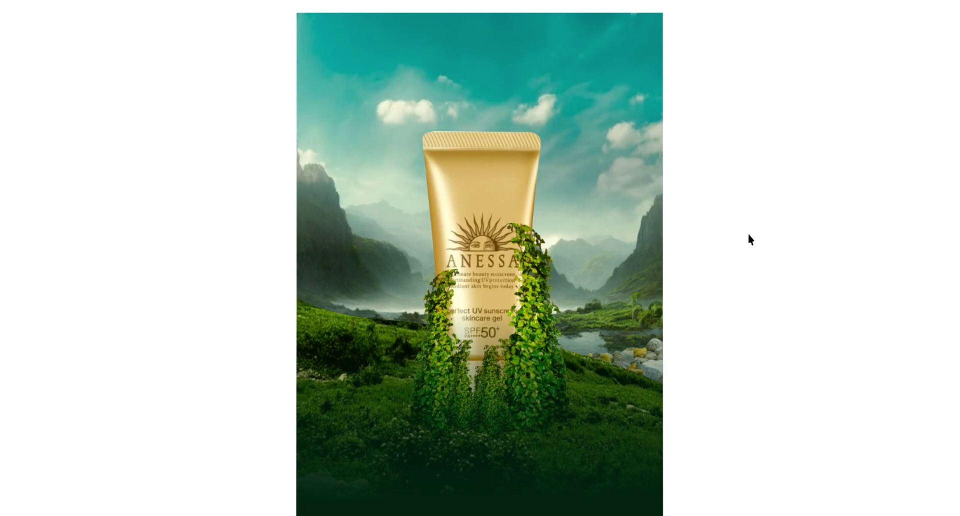
{"action": "key", "text": "Escape"}
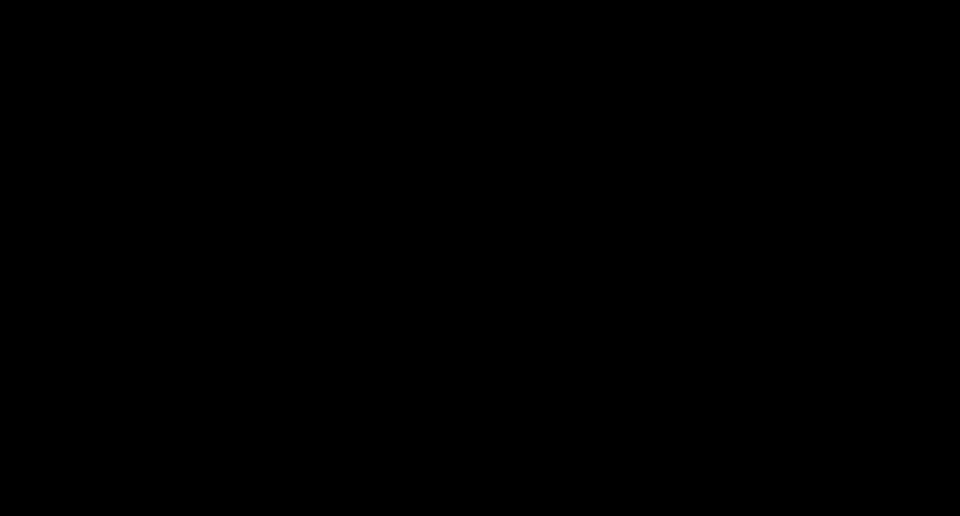